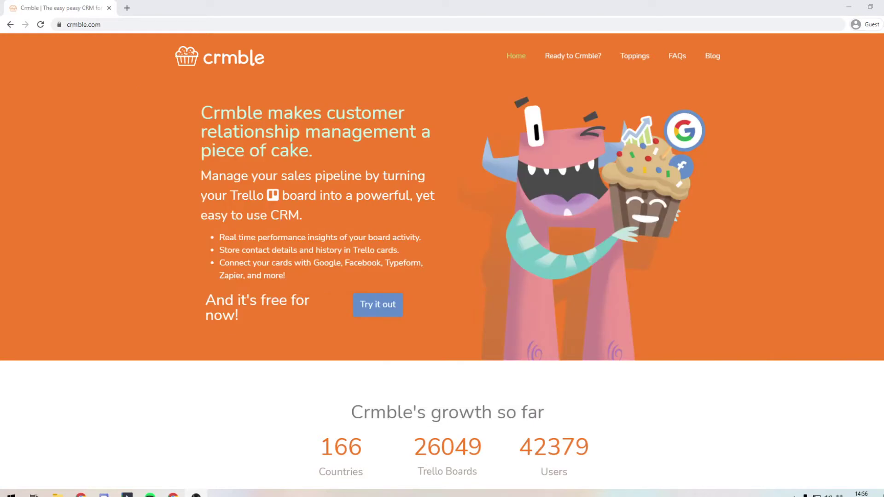
Step: Open trello.com in a new tab, accept cookies, sign in, and return to the Crmble tab
{"action": "left_click", "coordinate": [124, 8]}
{"action": "type", "text": "trello.com"}
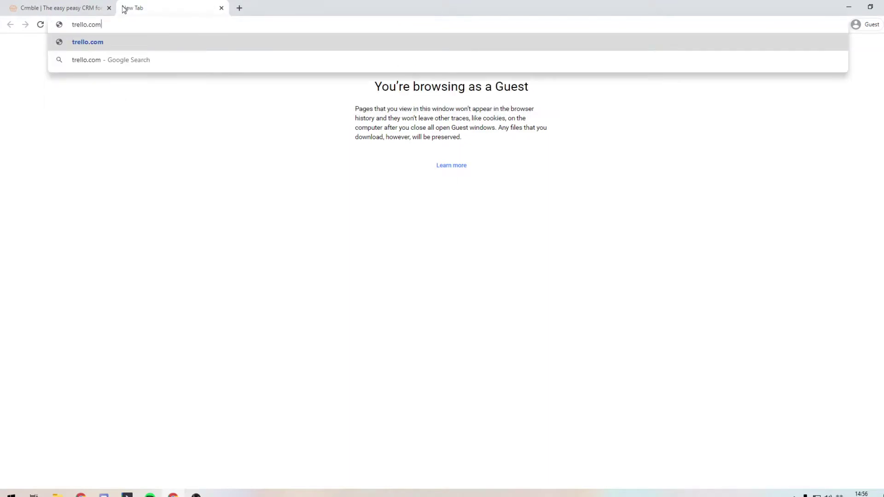
{"action": "key", "text": "Return"}
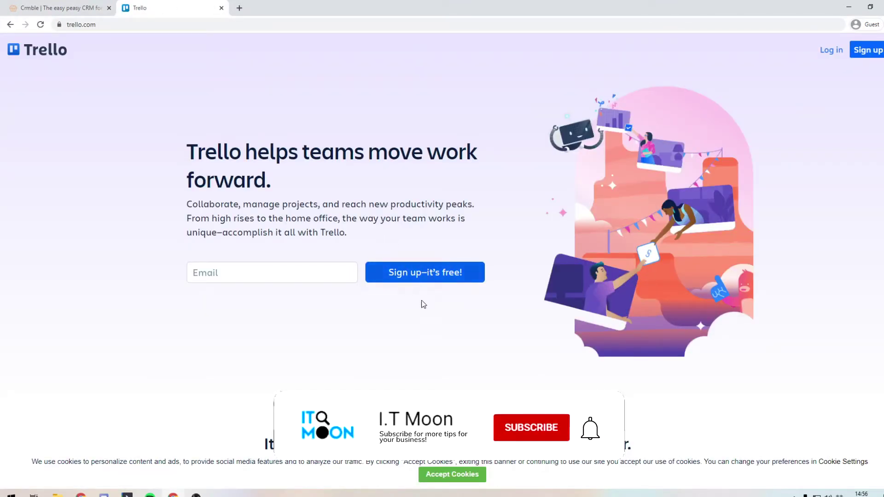
{"action": "left_click", "coordinate": [472, 476]}
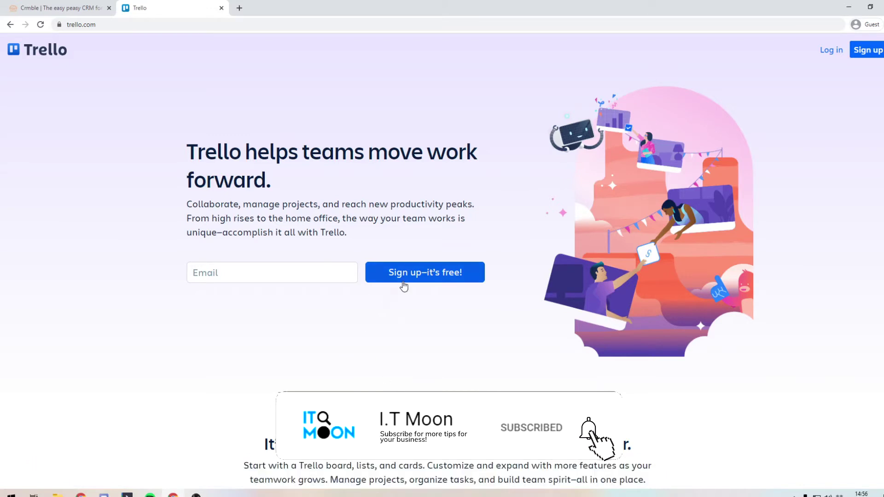
{"action": "left_click", "coordinate": [835, 52]}
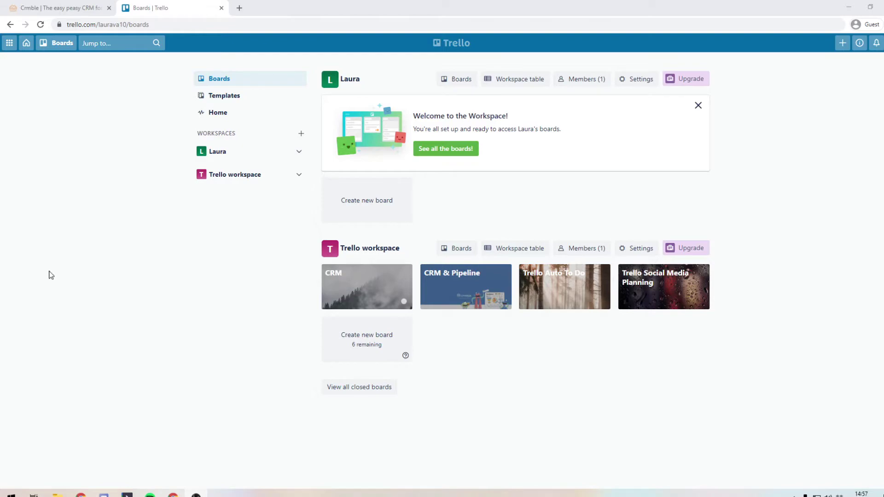
{"action": "left_click", "coordinate": [81, 7]}
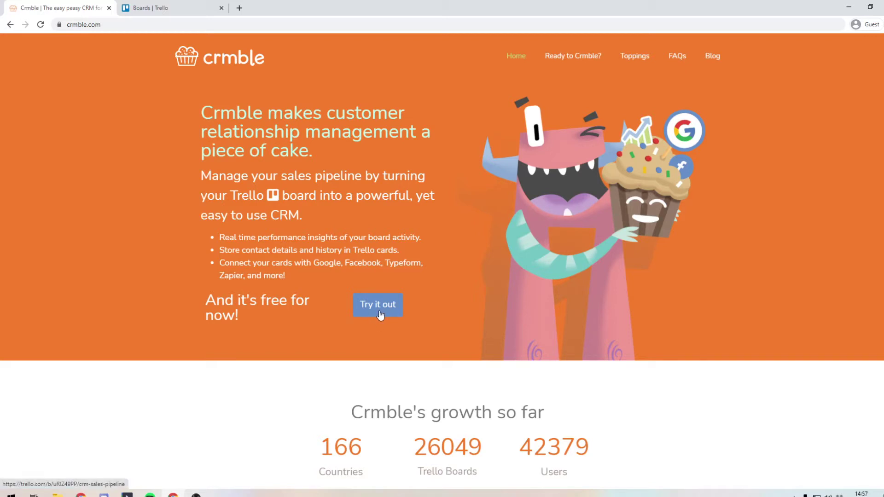
Step: Create a board titled 'My CRM' from Crmble's CRM & Sales Pipeline template
{"action": "left_click", "coordinate": [380, 313]}
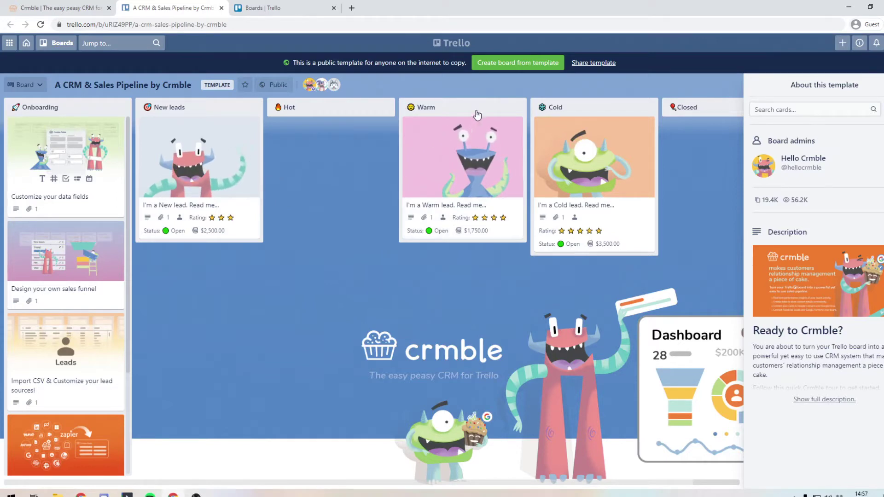
{"action": "left_click", "coordinate": [512, 67]}
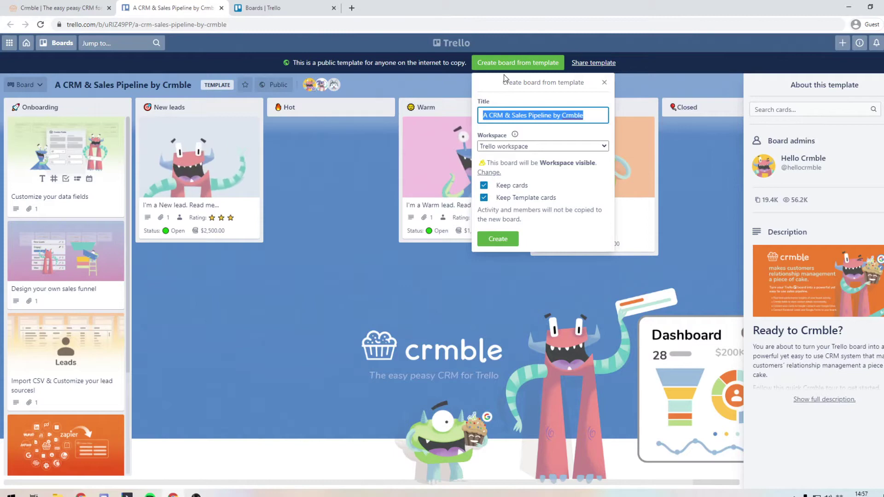
{"action": "type", "text": "My CRM"}
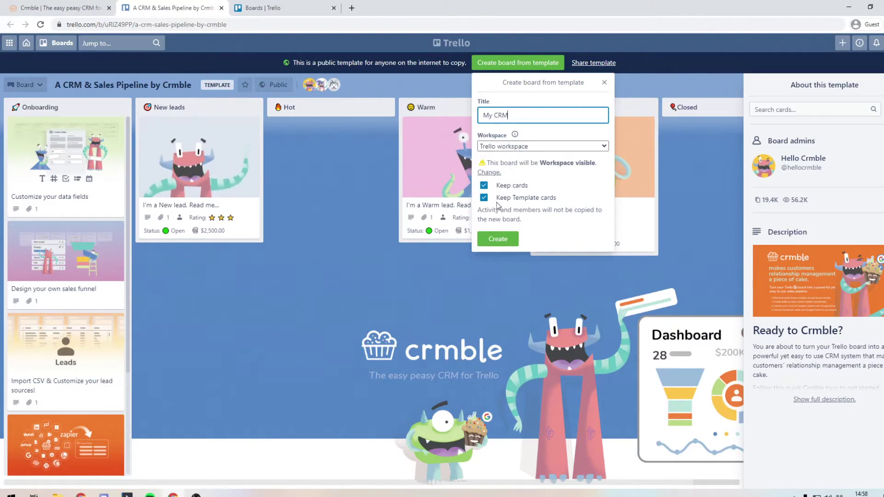
{"action": "left_click", "coordinate": [501, 245]}
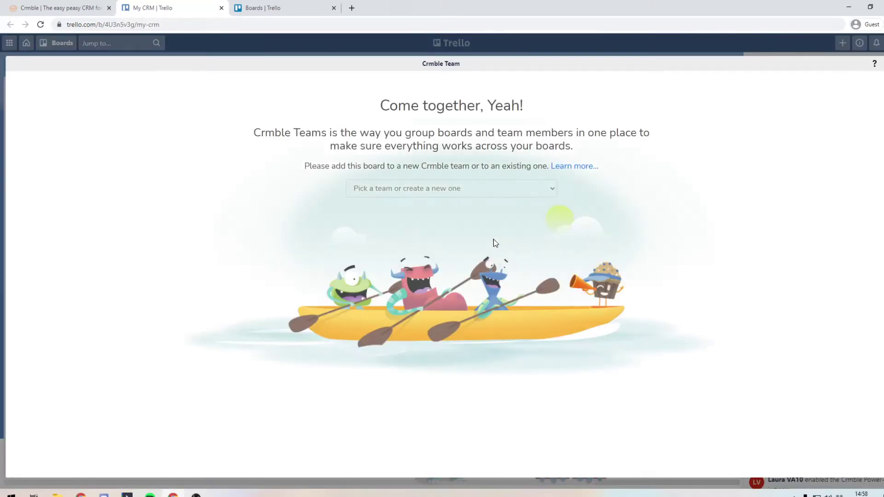
Step: Assign the My CRM board to the IT Moon Ltd Crmble team and close the dashboard
{"action": "left_click", "coordinate": [474, 197]}
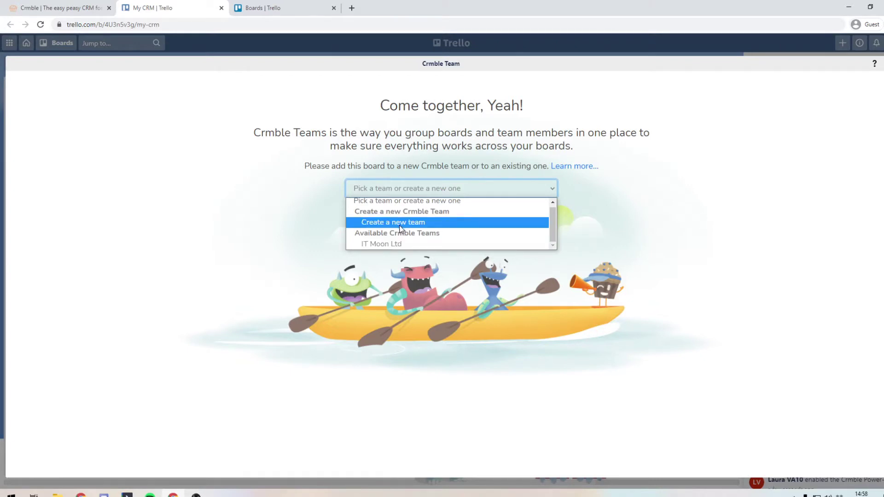
{"action": "left_click", "coordinate": [374, 244]}
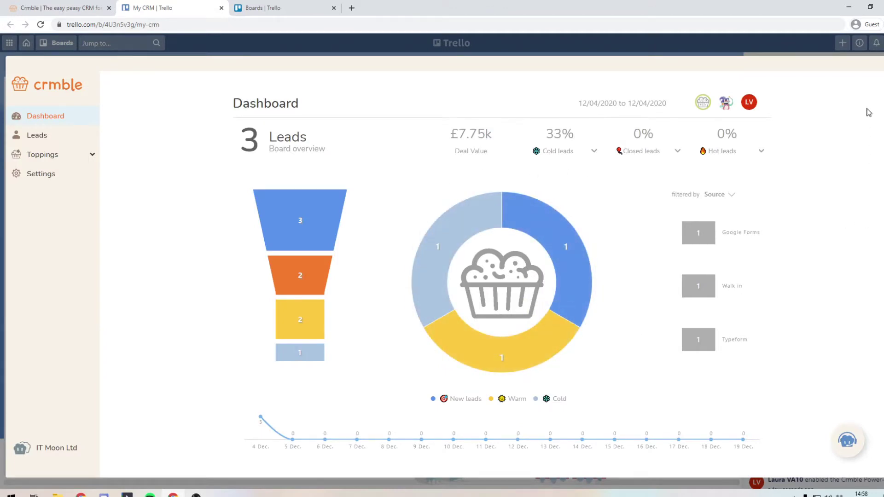
{"action": "key", "text": "Escape"}
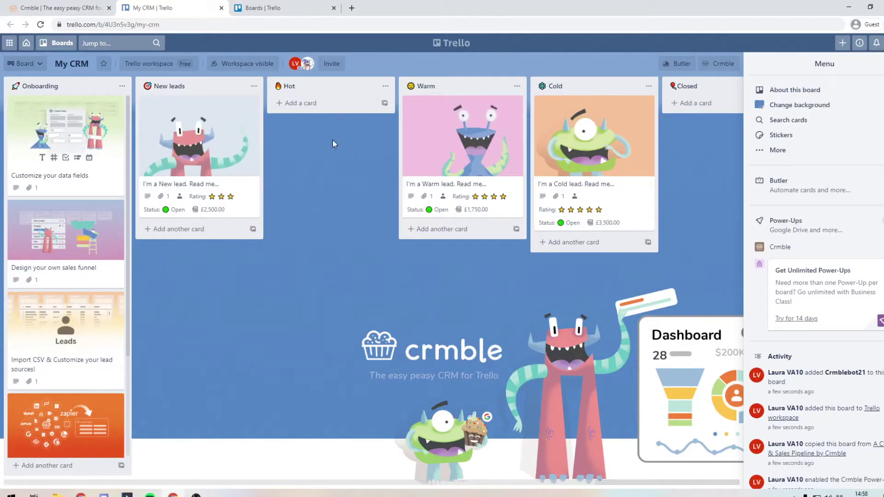
Step: Close the menu sidebar and archive the five Crmble tip cards, from Customize your data fields to Add some Toppings
{"action": "left_click", "coordinate": [871, 67]}
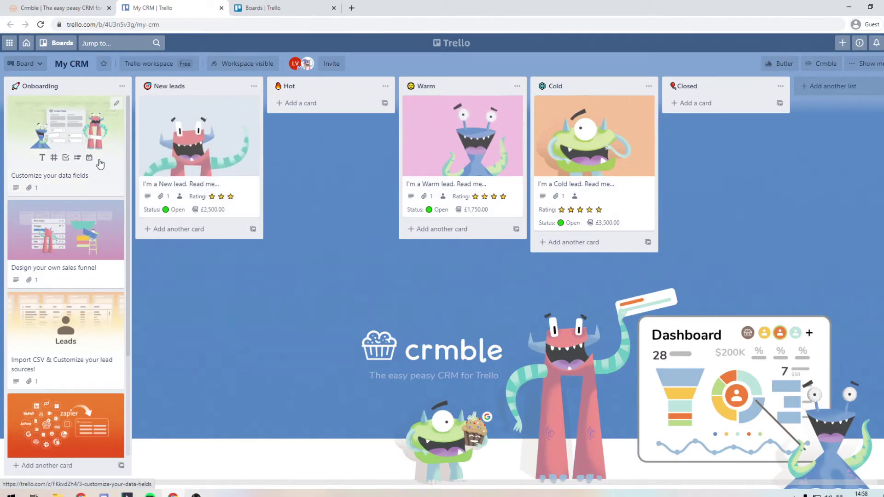
{"action": "right_click", "coordinate": [81, 151]}
{"action": "left_click", "coordinate": [149, 224]}
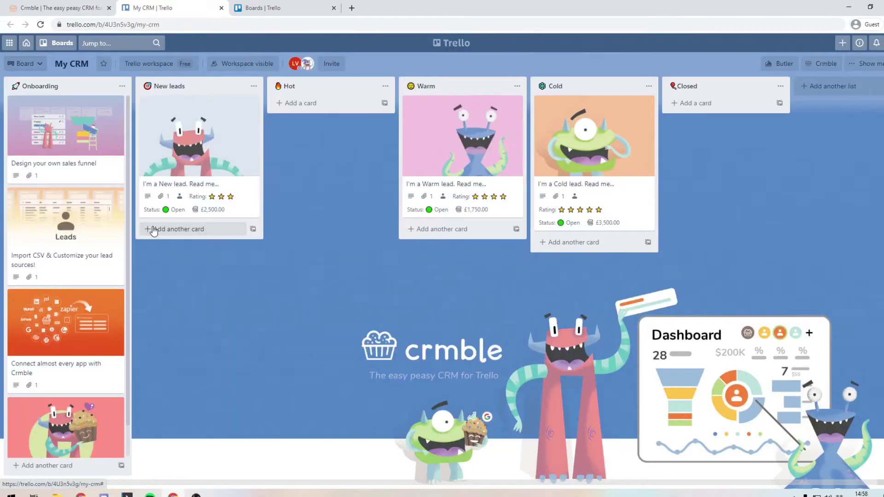
{"action": "right_click", "coordinate": [100, 155]}
{"action": "left_click", "coordinate": [149, 222]}
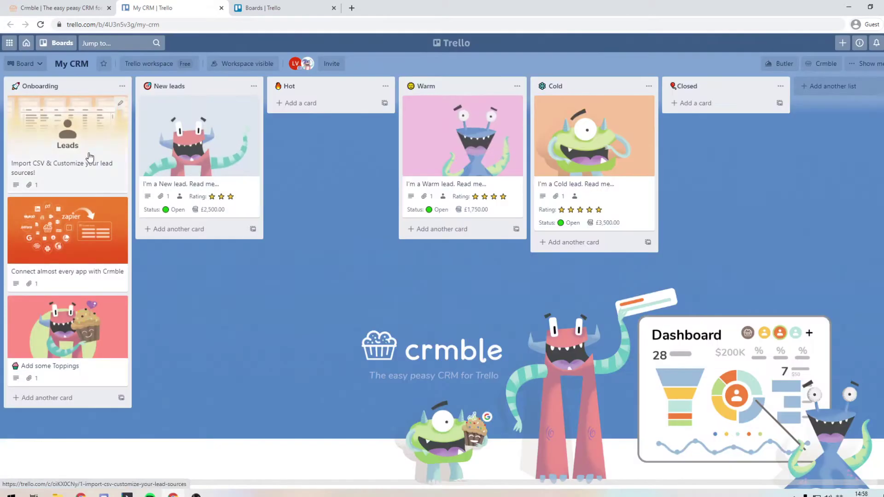
{"action": "right_click", "coordinate": [100, 192]}
{"action": "left_click", "coordinate": [147, 223]}
{"action": "right_click", "coordinate": [69, 152]}
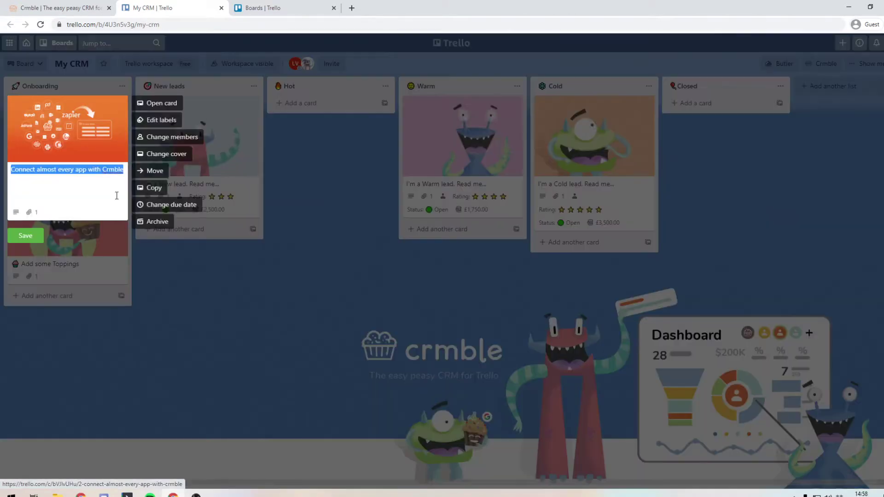
{"action": "left_click", "coordinate": [148, 221]}
{"action": "right_click", "coordinate": [69, 148]}
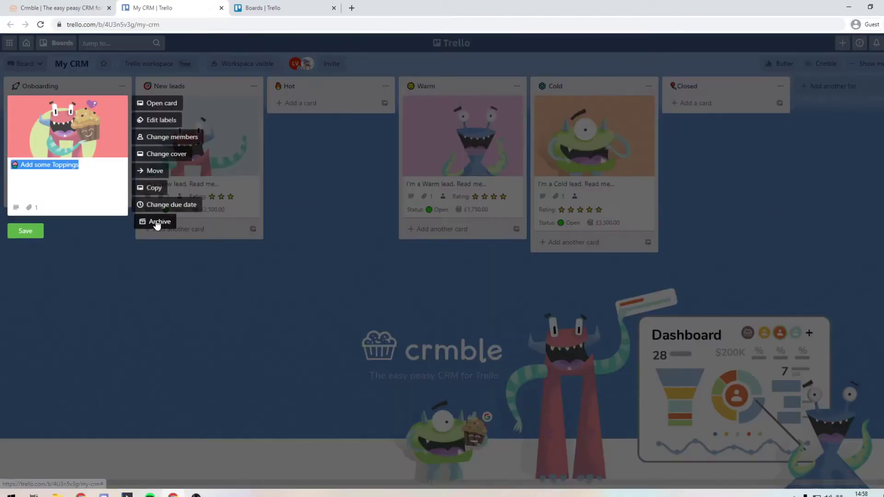
{"action": "left_click", "coordinate": [148, 221]}
Step: Archive the New, Warm and Cold lead sample cards, then move Onboarding between Cold and Closed
{"action": "right_click", "coordinate": [168, 170]}
{"action": "left_click", "coordinate": [277, 222]}
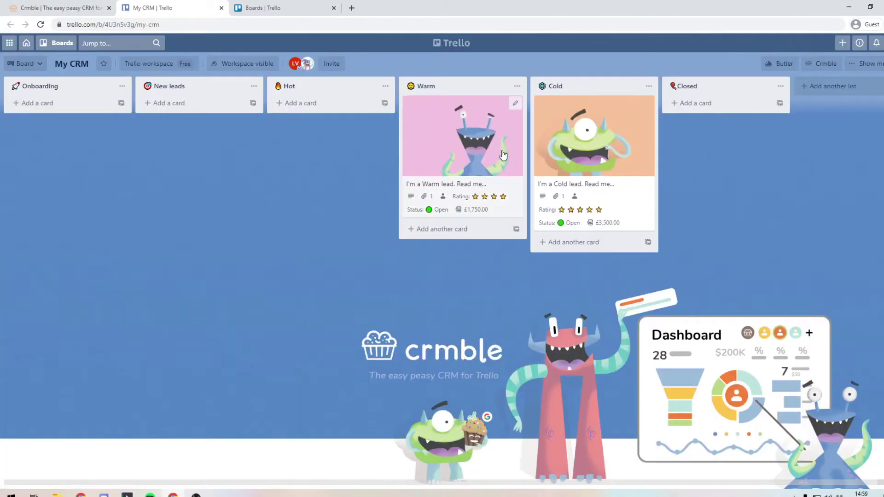
{"action": "right_click", "coordinate": [504, 150]}
{"action": "right_click", "coordinate": [451, 161]}
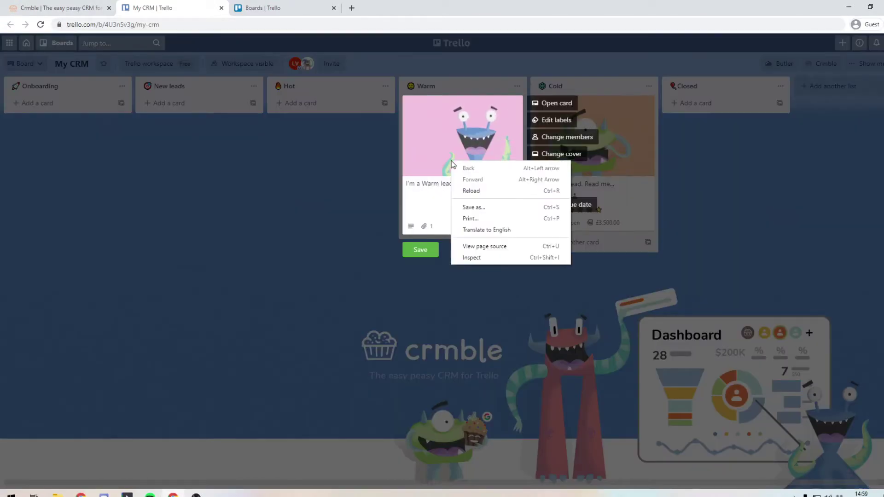
{"action": "left_click", "coordinate": [597, 178]}
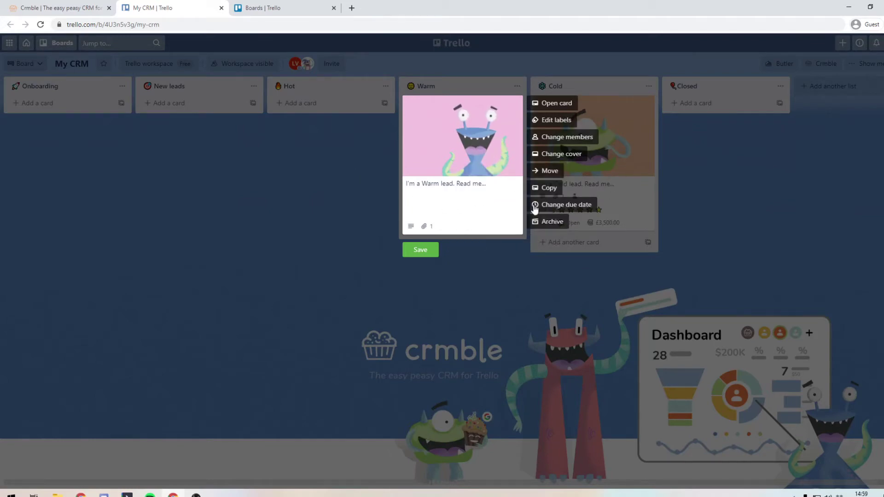
{"action": "left_click", "coordinate": [543, 220]}
{"action": "right_click", "coordinate": [547, 189]}
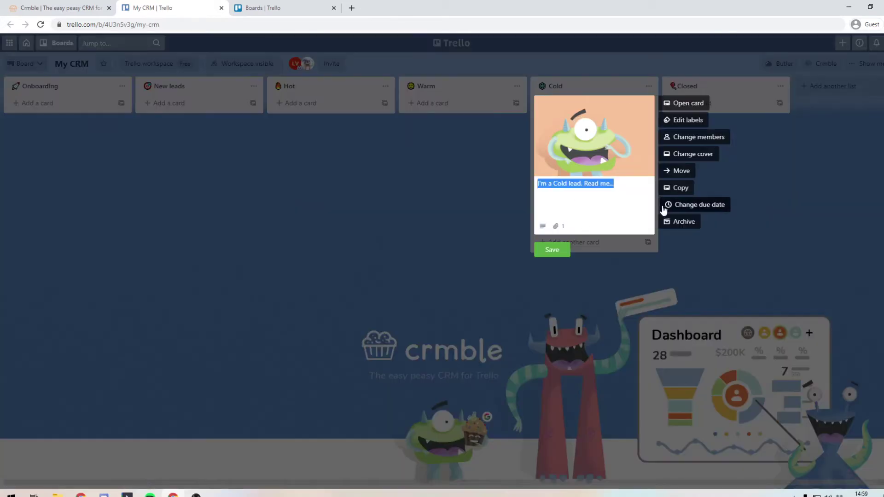
{"action": "left_click", "coordinate": [683, 223]}
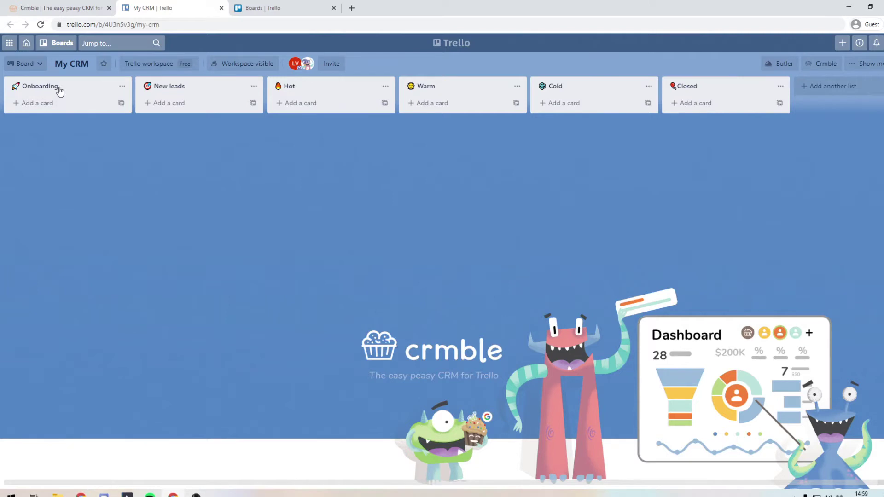
{"action": "left_click_drag", "start_coordinate": [59, 88], "coordinate": [610, 96]}
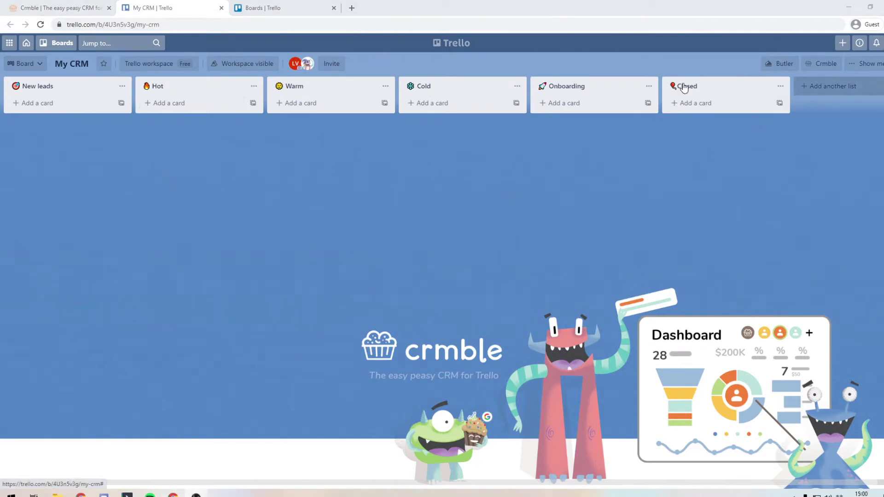
Step: Open a new blank browser tab
{"action": "left_click", "coordinate": [348, 9]}
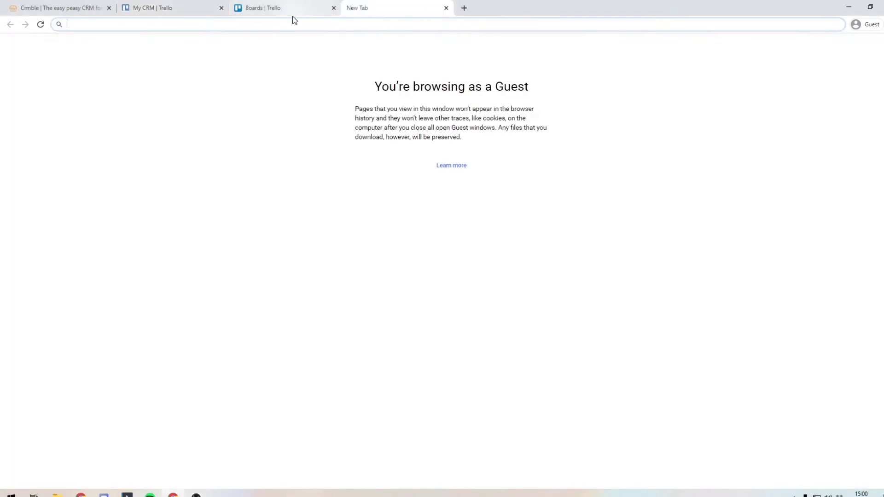
Step: Go to getemoji.com, search for cash, and open the Dollar Banknote emoji page
{"action": "right_click", "coordinate": [291, 25]}
{"action": "left_click", "coordinate": [315, 88]}
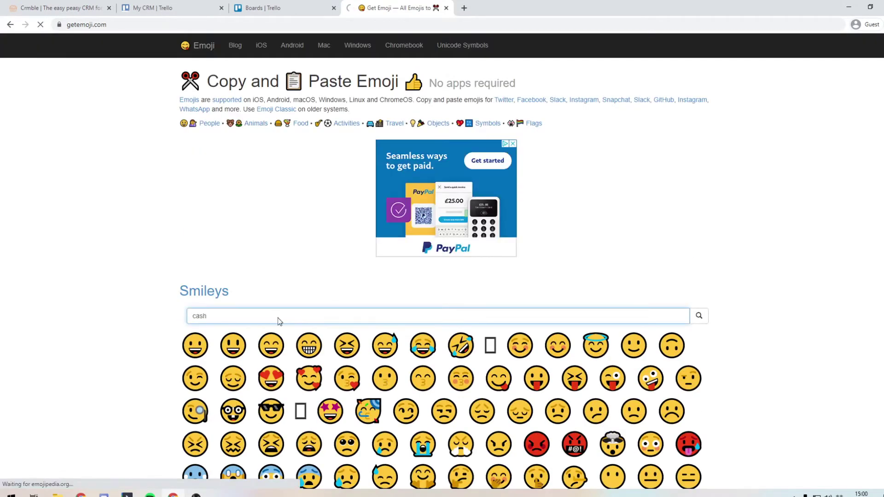
{"action": "key", "text": "Return"}
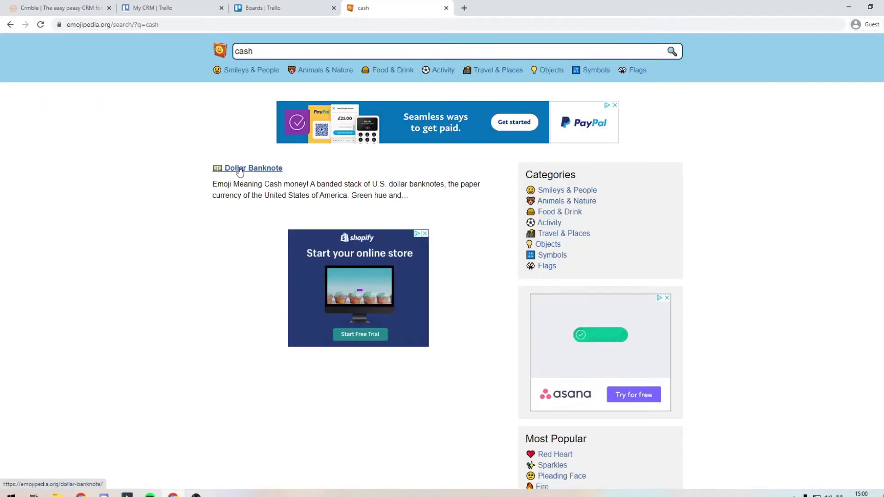
{"action": "left_click", "coordinate": [239, 170]}
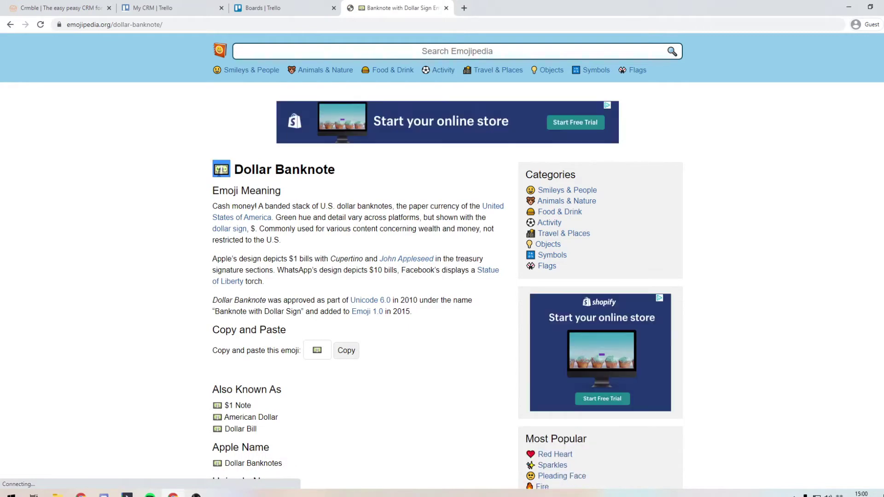
{"action": "left_click", "coordinate": [79, 6]}
Step: Add a banknote-emoji 'Recurring Income' list and place it between Onboarding and Closed
{"action": "left_click", "coordinate": [127, 6]}
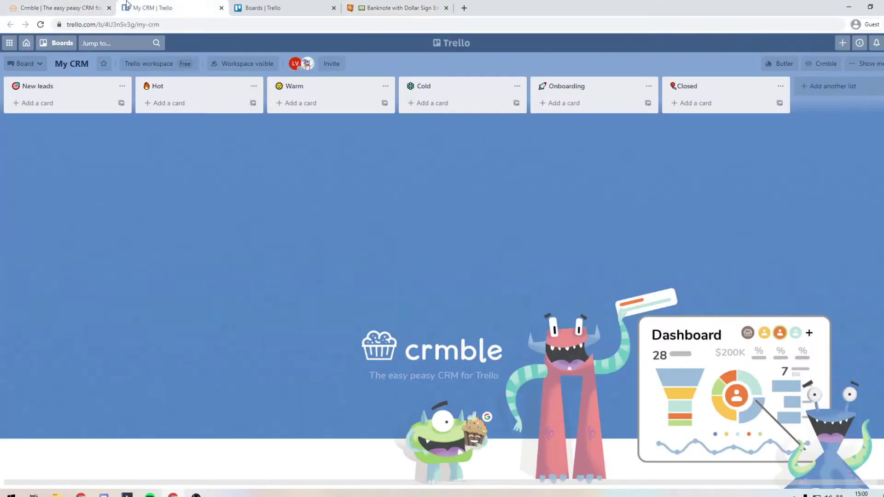
{"action": "left_click", "coordinate": [826, 86]}
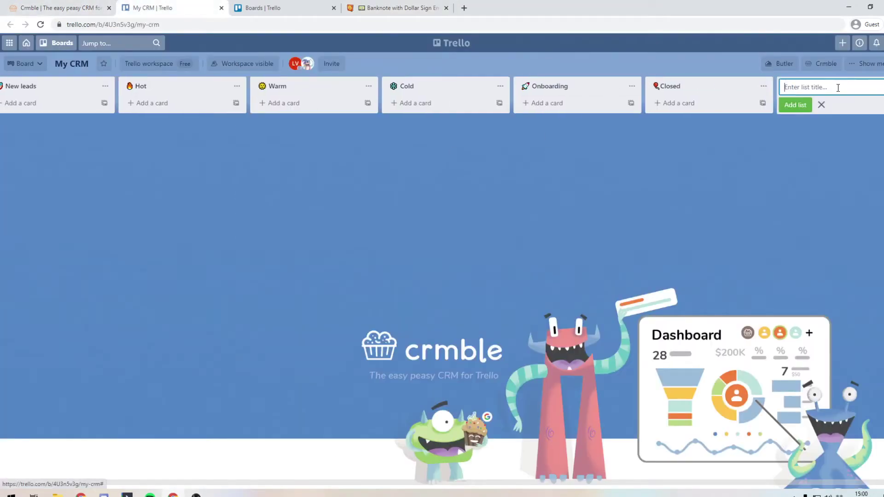
{"action": "type", "text": "💵"}
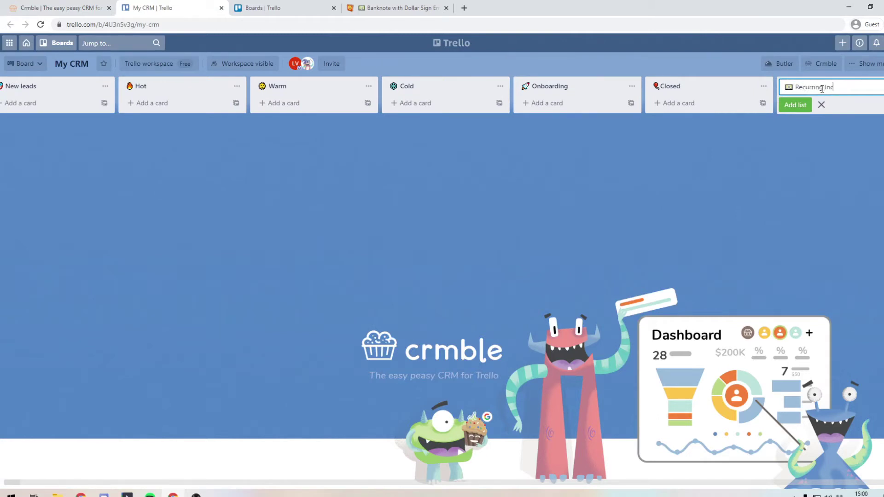
{"action": "type", "text": "Recurring Income"}
{"action": "left_click", "coordinate": [795, 105]}
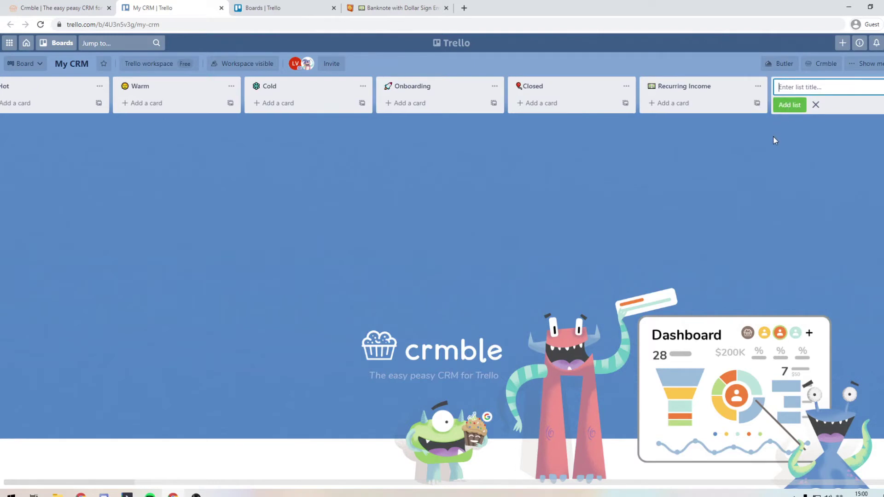
{"action": "left_click_drag", "start_coordinate": [701, 90], "coordinate": [609, 92]}
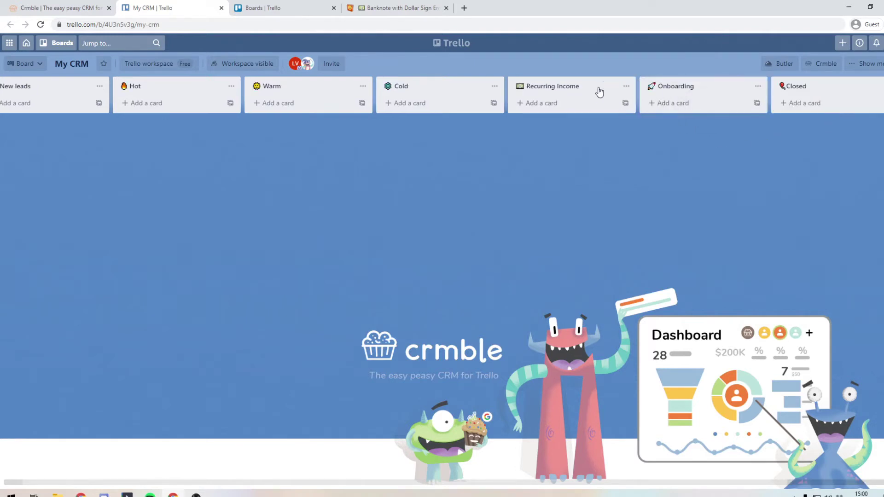
{"action": "left_click_drag", "start_coordinate": [592, 92], "coordinate": [666, 114]}
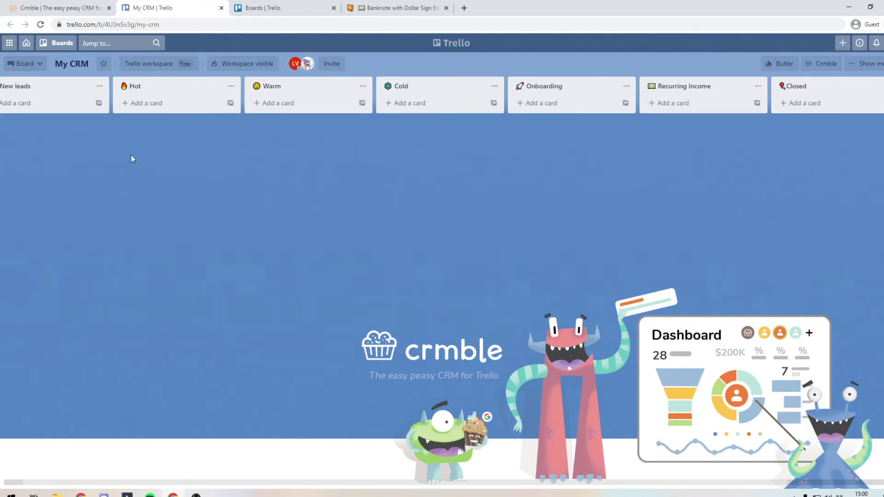
Step: Add a New leads card with the lead's name, then enter their surname and e-mail address
{"action": "left_click", "coordinate": [48, 109]}
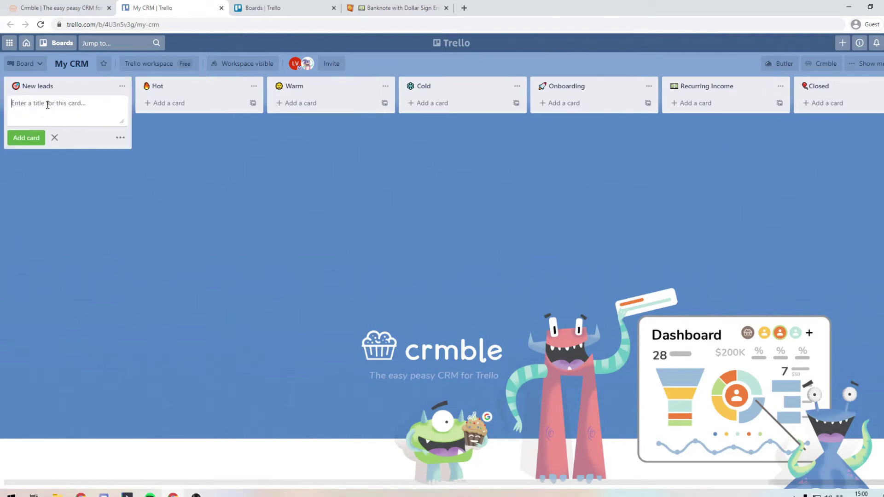
{"action": "type", "text": "Joe Bloggs"}
{"action": "key", "text": "Return"}
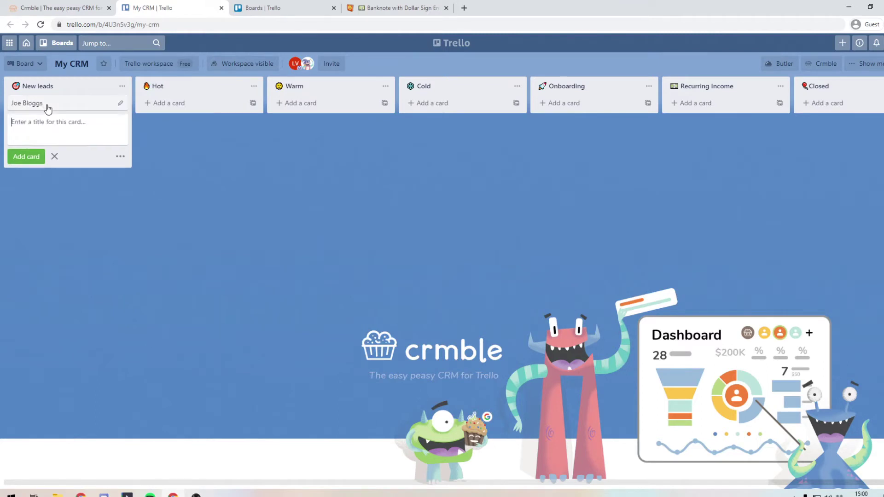
{"action": "left_click", "coordinate": [47, 105]}
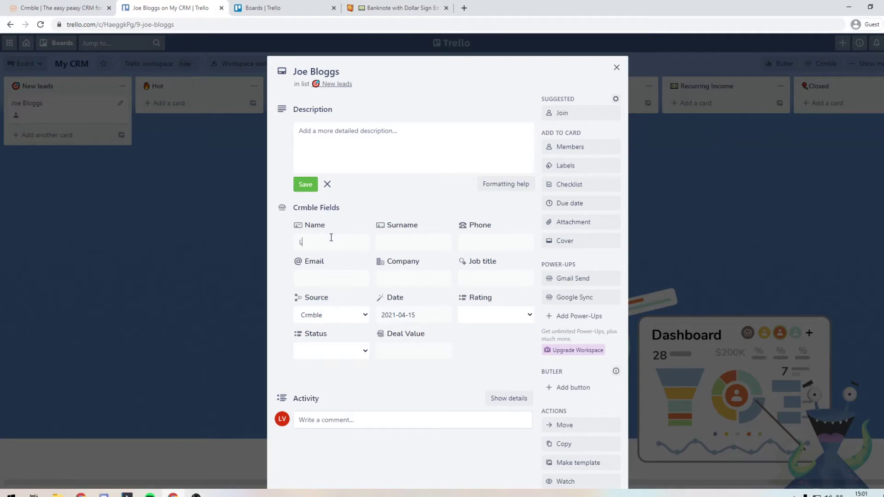
{"action": "key", "text": "Tab"}
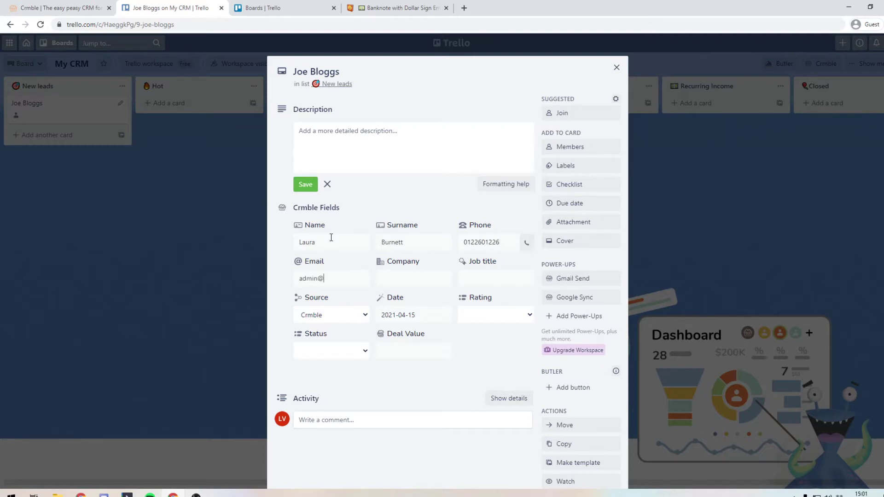
{"action": "key", "text": "Tab"}
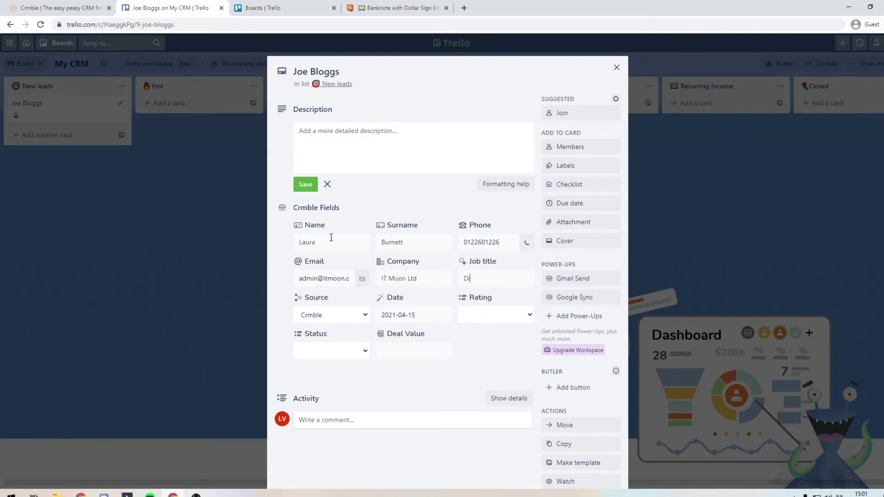
Step: Set the lead to source Facebook, five stars, status Open and deal value 1000
{"action": "left_click", "coordinate": [323, 314]}
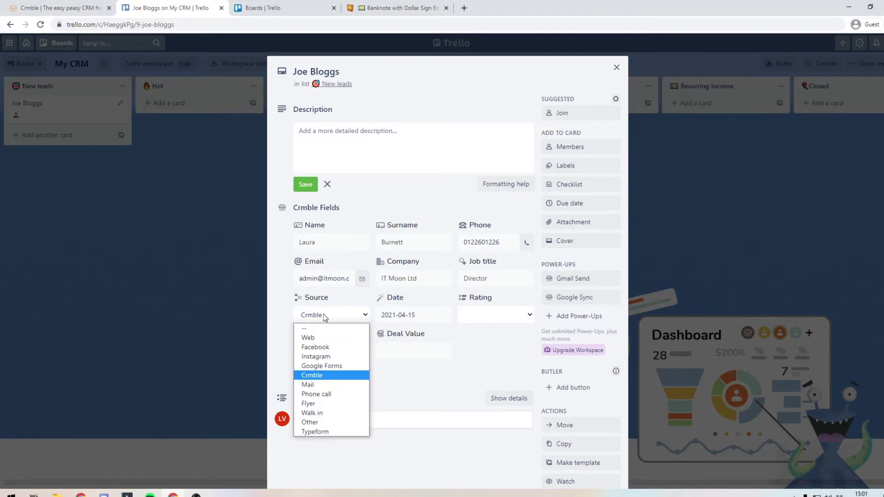
{"action": "left_click", "coordinate": [324, 346]}
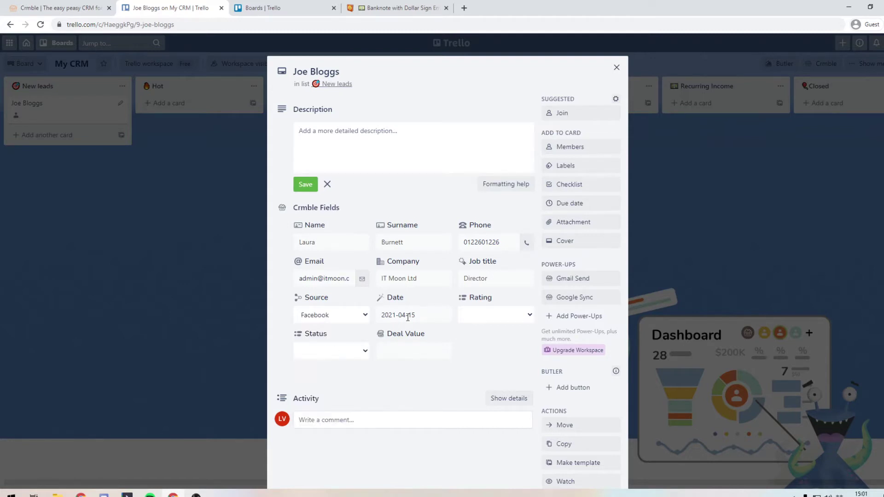
{"action": "left_click", "coordinate": [478, 316]}
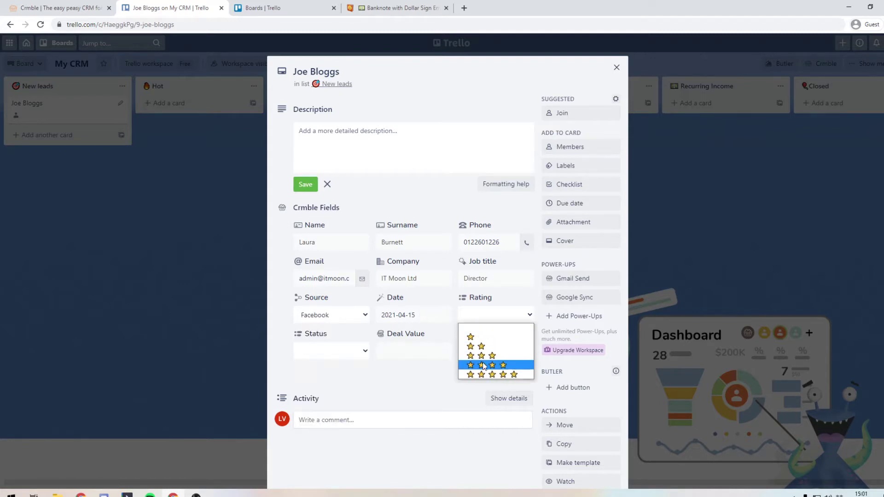
{"action": "left_click", "coordinate": [483, 374]}
{"action": "left_click", "coordinate": [343, 352]}
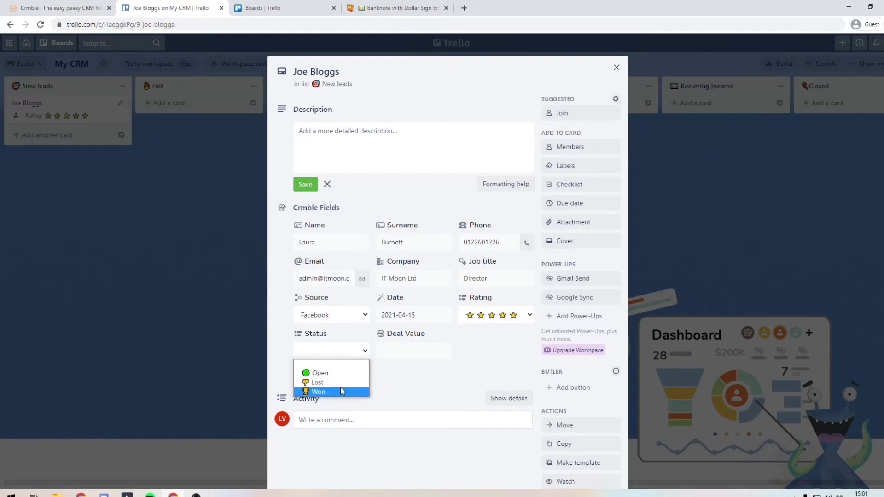
{"action": "left_click", "coordinate": [340, 376]}
{"action": "left_click", "coordinate": [396, 350]}
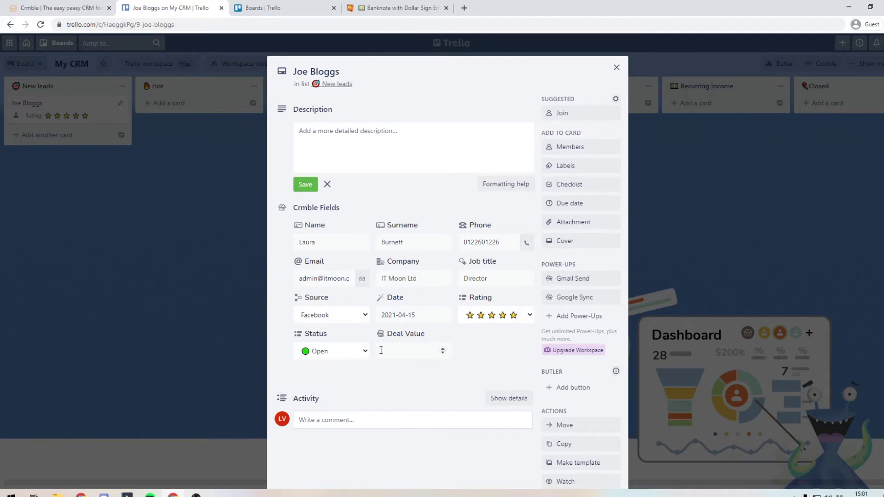
{"action": "type", "text": "1000"}
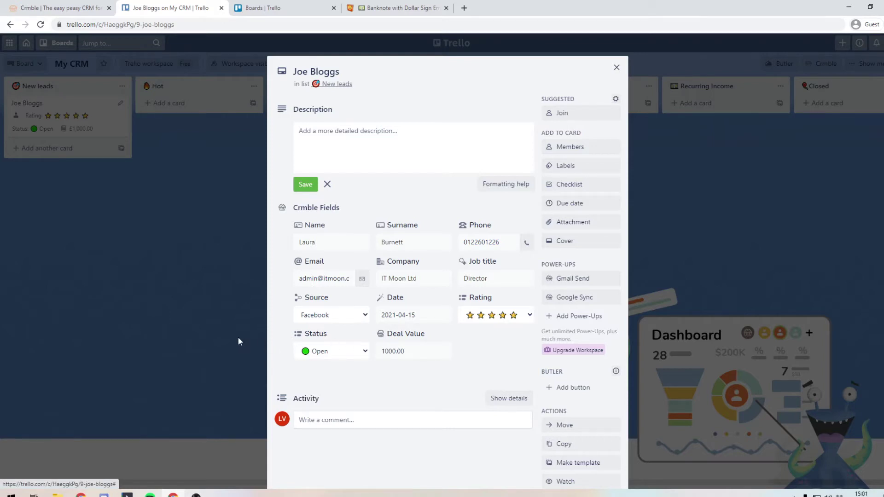
{"action": "left_click", "coordinate": [203, 249]}
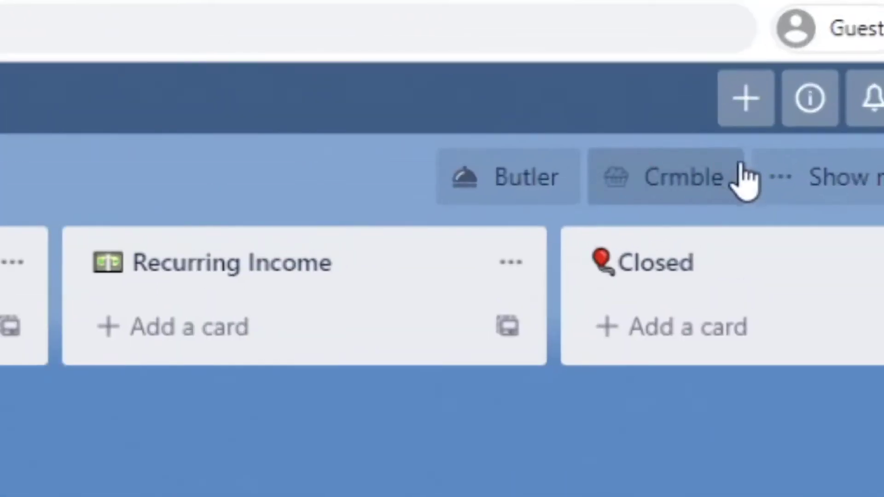
Step: Open the Crmble dashboard and review its 1 lead, £1.00k deal value and Facebook source
{"action": "left_click", "coordinate": [653, 212]}
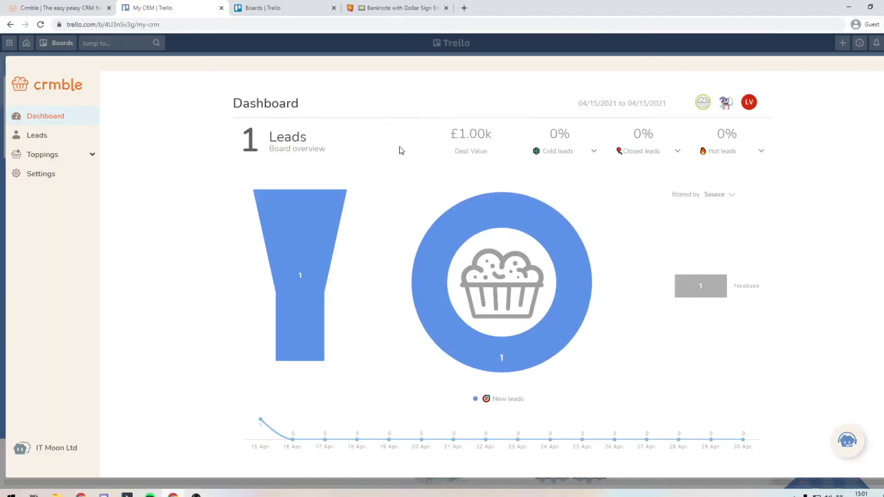
{"action": "double_click", "coordinate": [246, 143]}
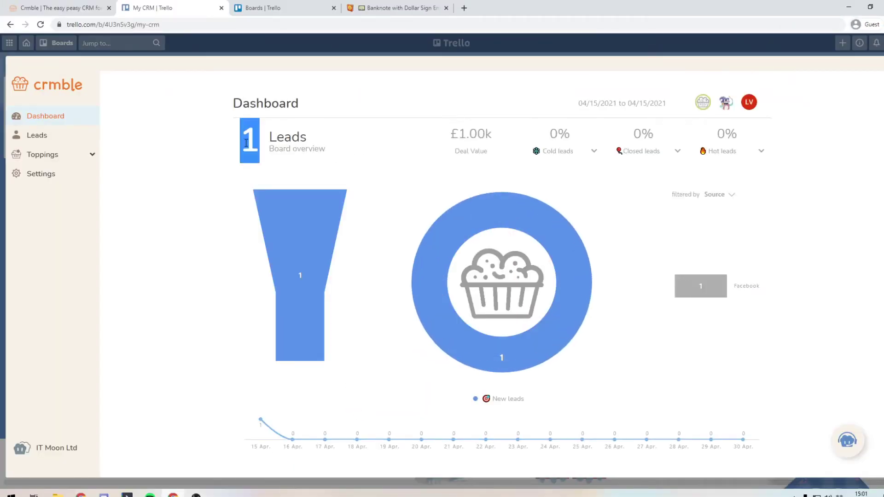
{"action": "double_click", "coordinate": [480, 150]}
{"action": "mouse_move", "coordinate": [713, 293]}
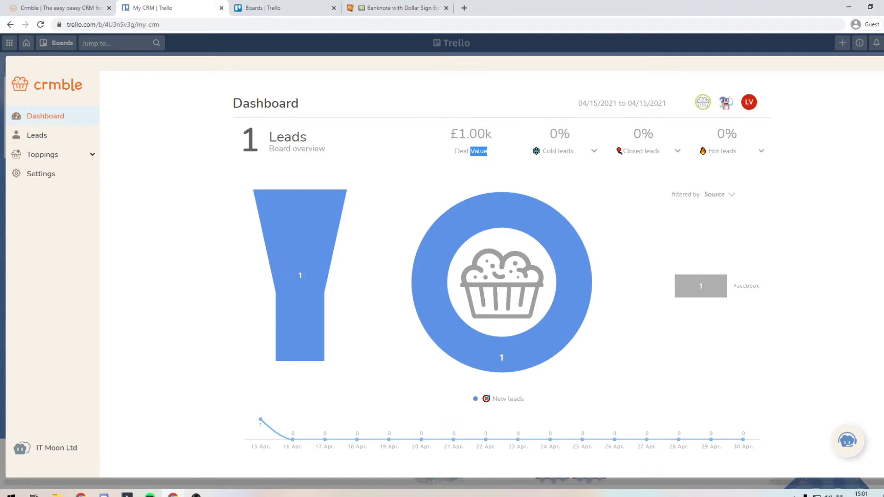
Step: In Crmble Settings > Crmble Fields, start a new field of type Dropdown
{"action": "left_click", "coordinate": [874, 75]}
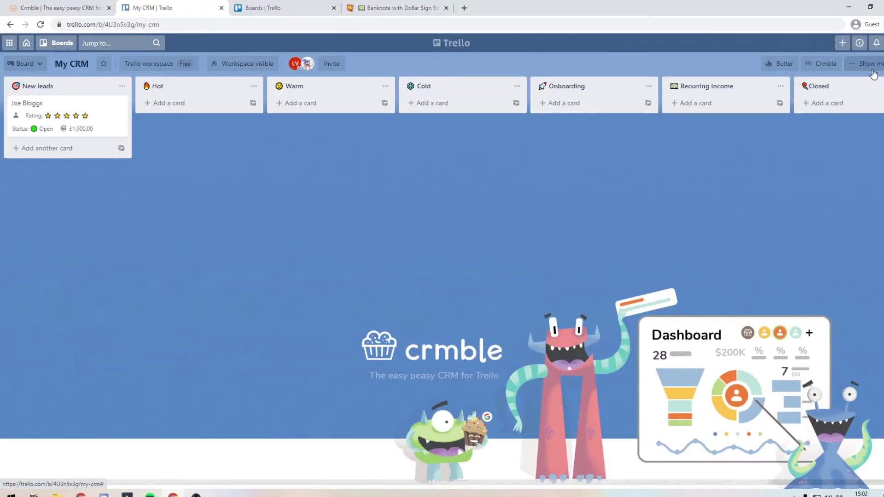
{"action": "left_click", "coordinate": [826, 63]}
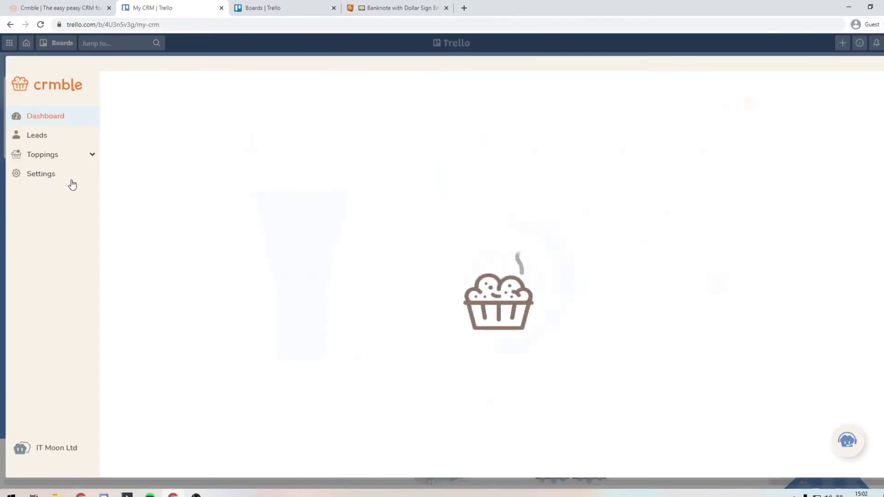
{"action": "left_click", "coordinate": [57, 179]}
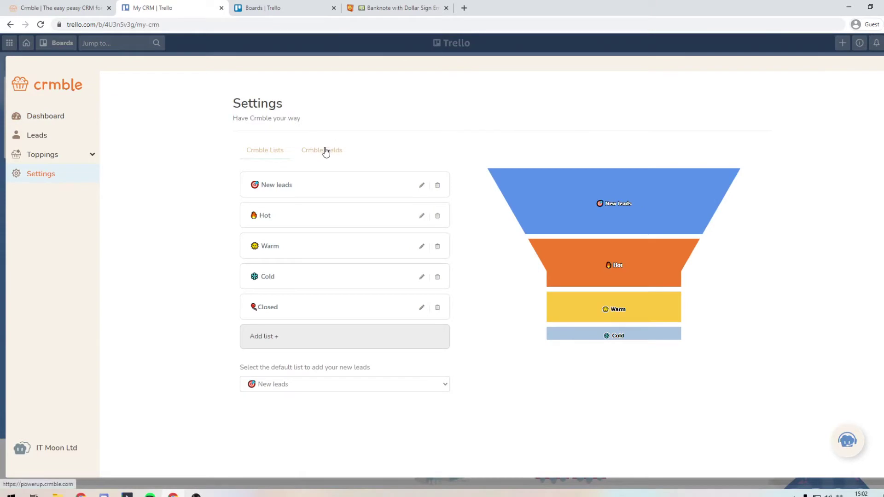
{"action": "left_click", "coordinate": [306, 152]}
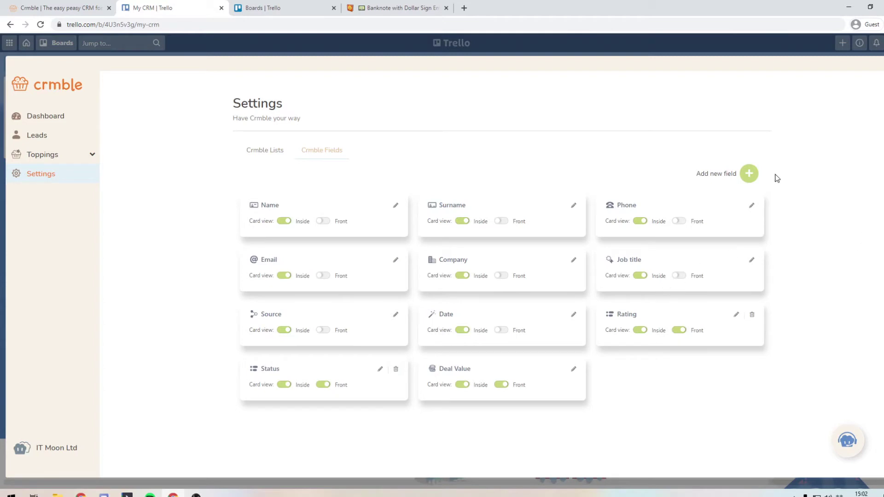
{"action": "left_click", "coordinate": [748, 173]}
{"action": "left_click", "coordinate": [389, 137]}
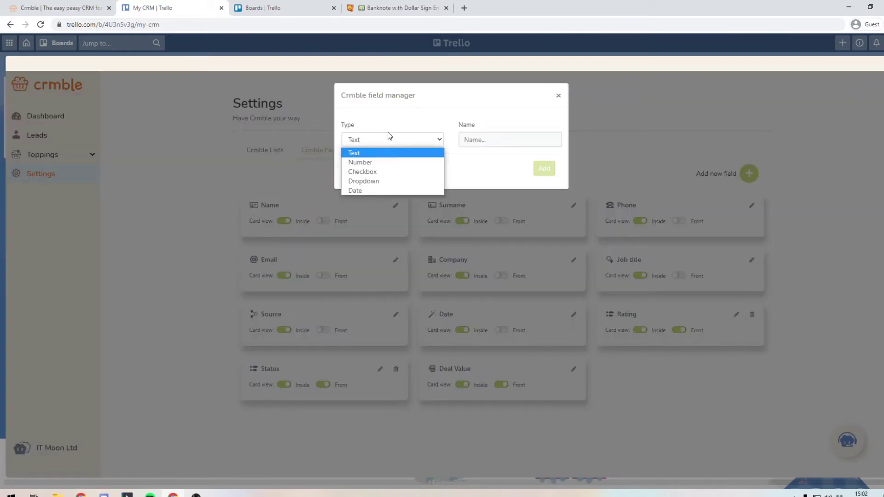
{"action": "left_click", "coordinate": [405, 183]}
Step: Name the field 'Type of Work' with options Membership, Signature Programme, Power Hour and Other
{"action": "left_click", "coordinate": [496, 141]}
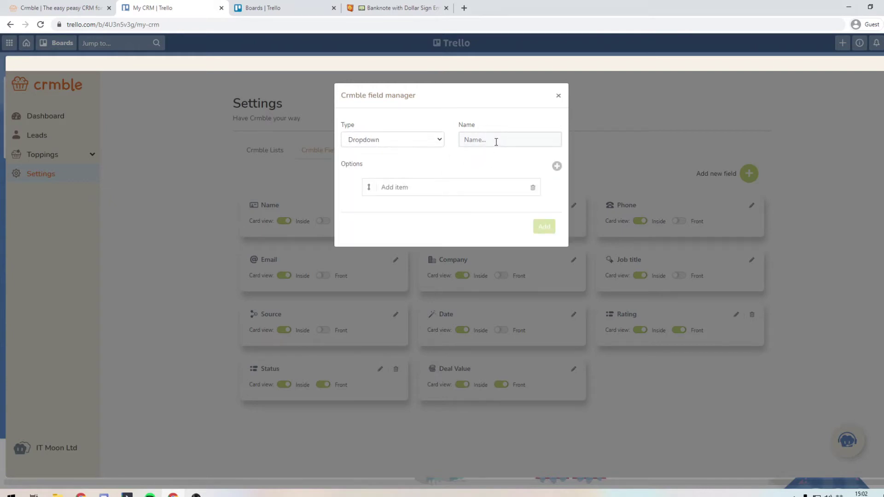
{"action": "type", "text": "type"}
{"action": "key", "text": "ctrl+a"}
{"action": "type", "text": "Type of Work"}
{"action": "type", "text": "Membership"}
{"action": "key", "text": "Return"}
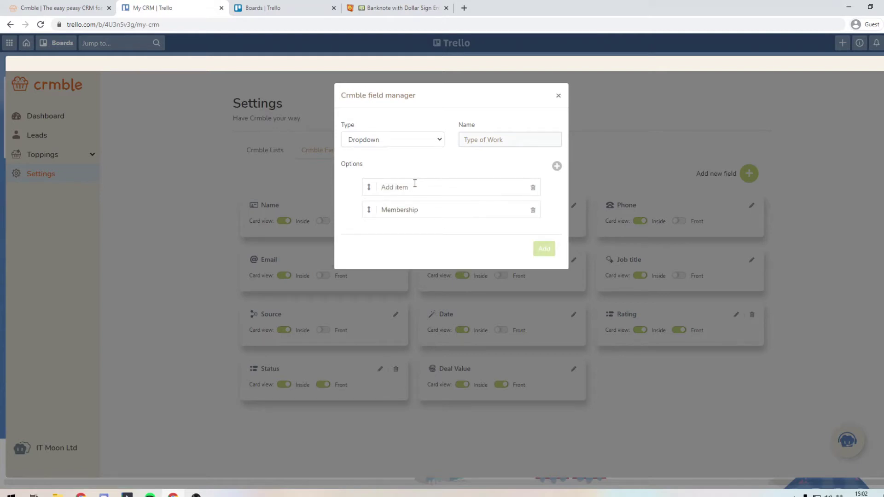
{"action": "type", "text": "Signature"}
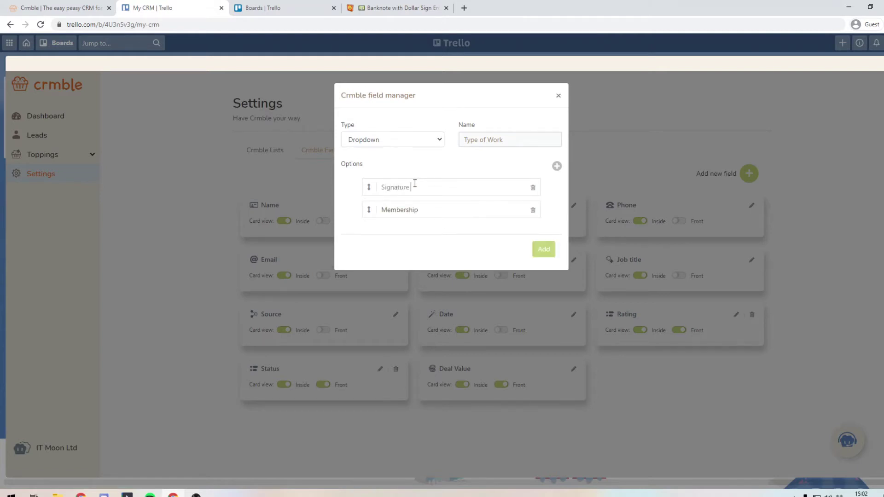
{"action": "type", "text": " Programme"}
{"action": "key", "text": "Return"}
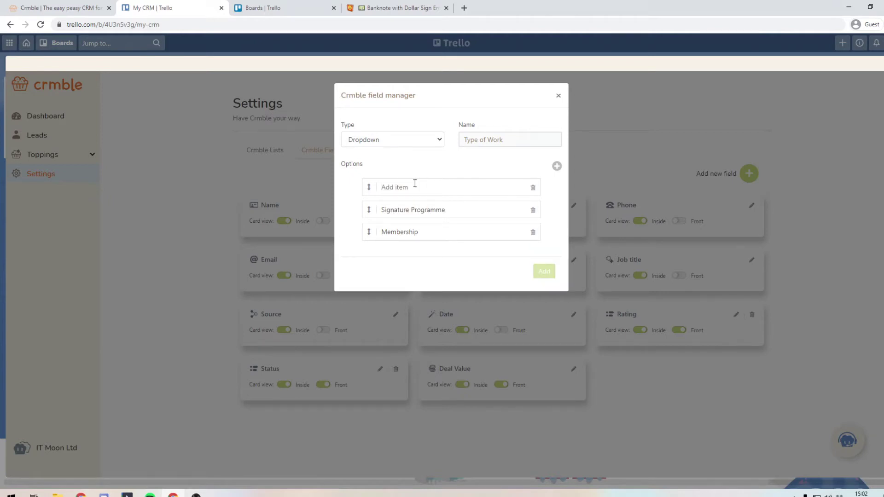
{"action": "type", "text": "Power H"}
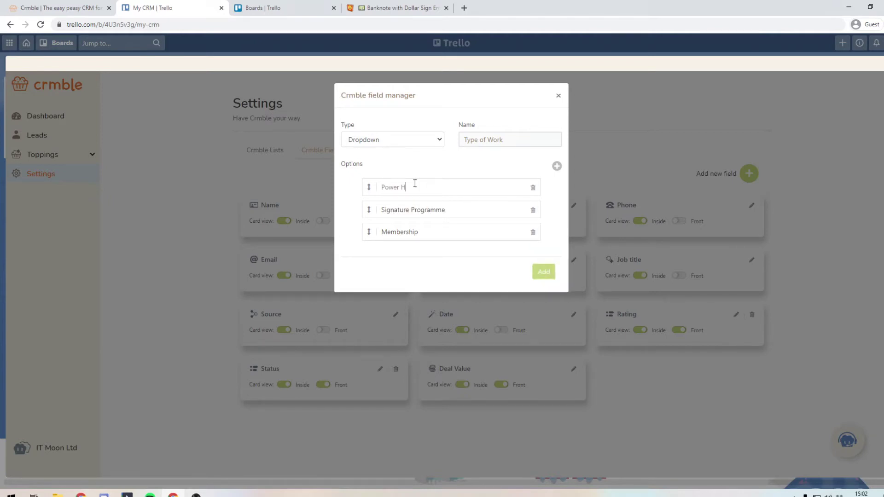
{"action": "type", "text": "our"}
{"action": "key", "text": "Return"}
{"action": "type", "text": "Other"}
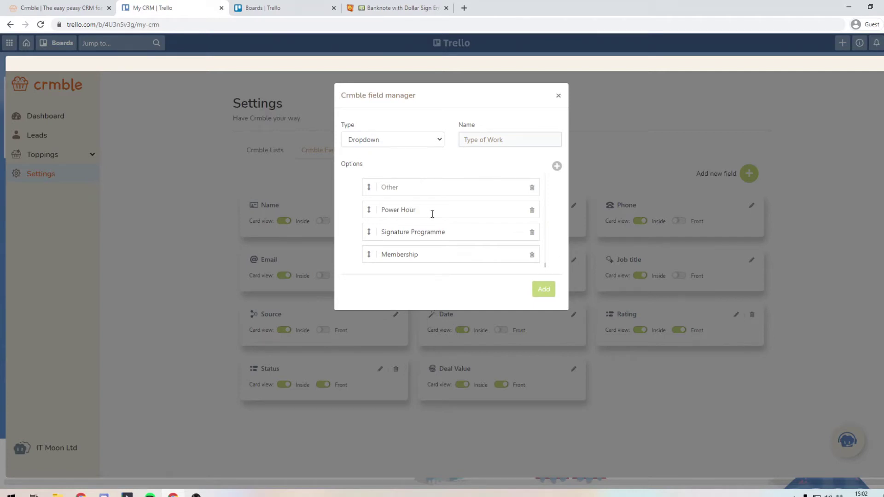
{"action": "left_click", "coordinate": [433, 212]}
Step: Move Other to the bottom, save the Type of Work field, and show it on card fronts
{"action": "left_click_drag", "start_coordinate": [370, 187], "coordinate": [375, 265]}
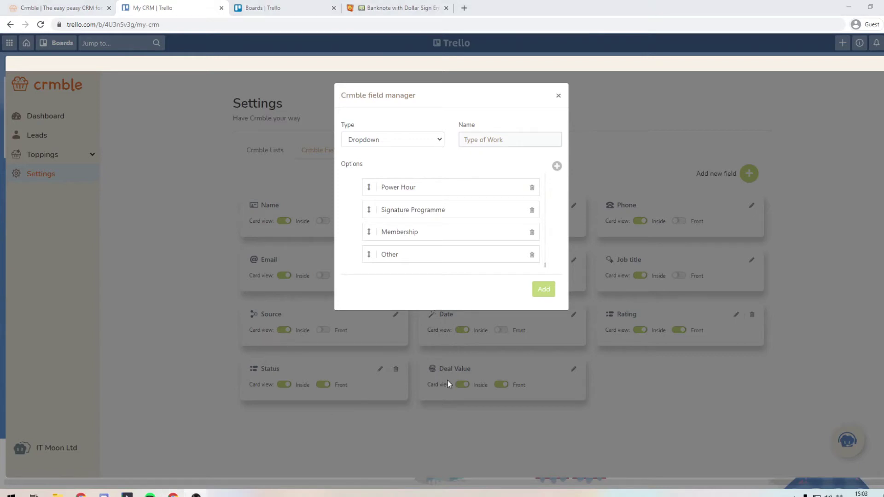
{"action": "left_click", "coordinate": [547, 294]}
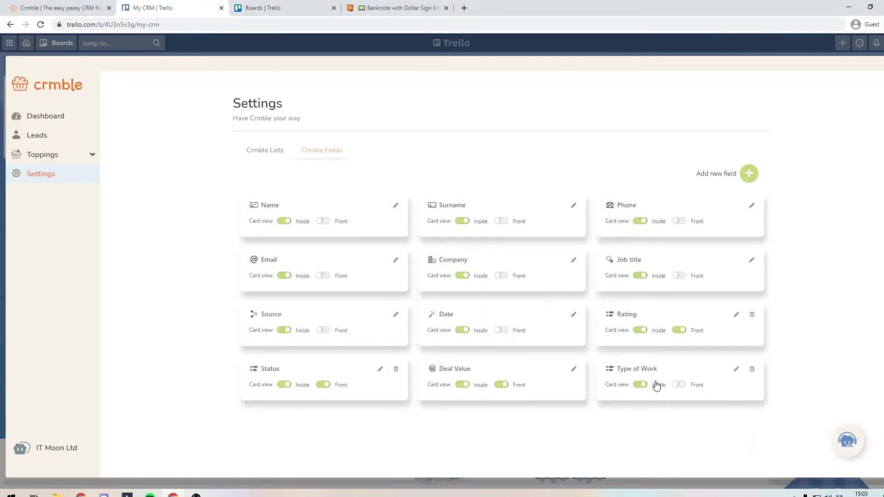
{"action": "left_click", "coordinate": [679, 384]}
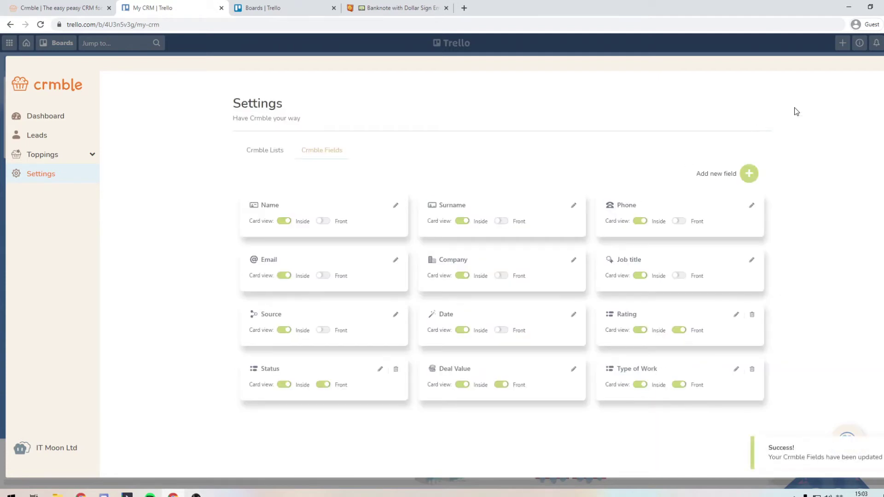
Step: Set the New leads card's Type of Work to Membership so it shows on the card front
{"action": "left_click", "coordinate": [880, 64]}
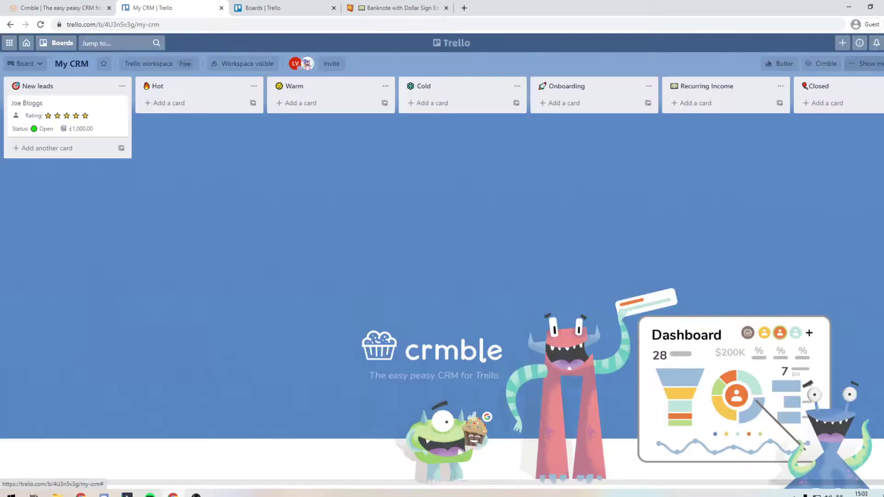
{"action": "left_click", "coordinate": [49, 105]}
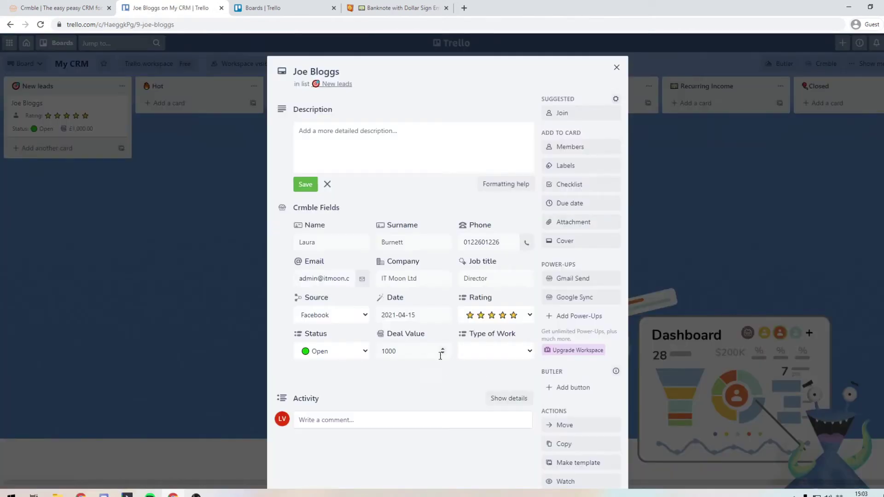
{"action": "left_click", "coordinate": [476, 352]}
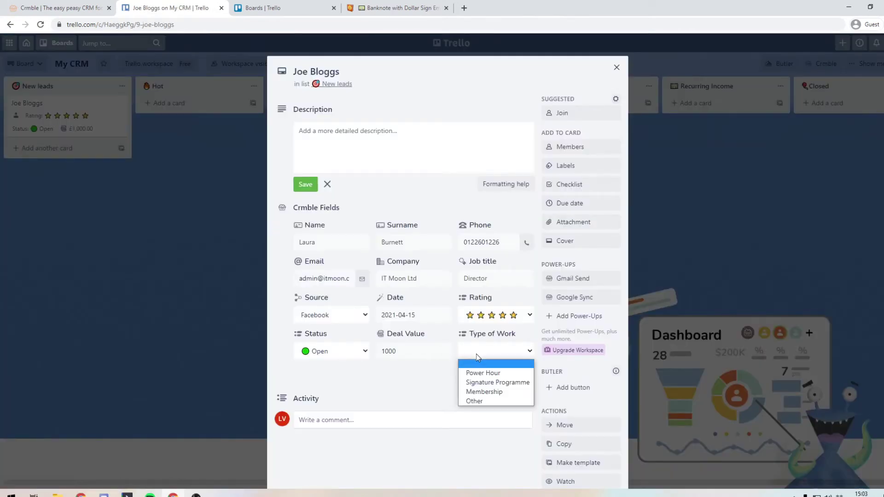
{"action": "left_click", "coordinate": [485, 394]}
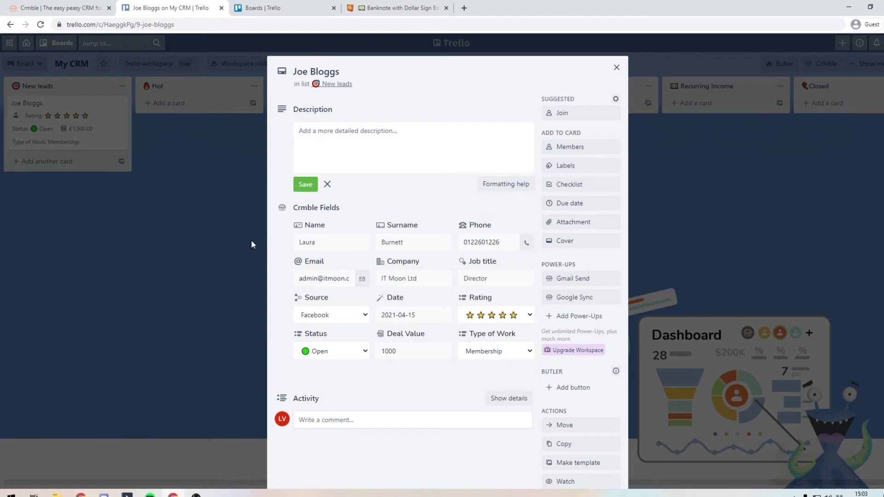
{"action": "left_click", "coordinate": [133, 187]}
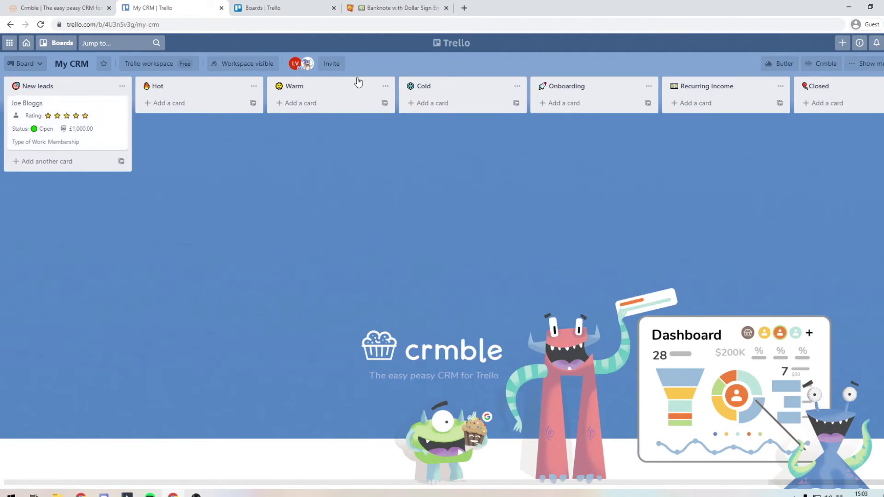
Step: Break down the Crmble dashboard's lead chart by Type of Work, showing one Membership lead
{"action": "left_click", "coordinate": [821, 69]}
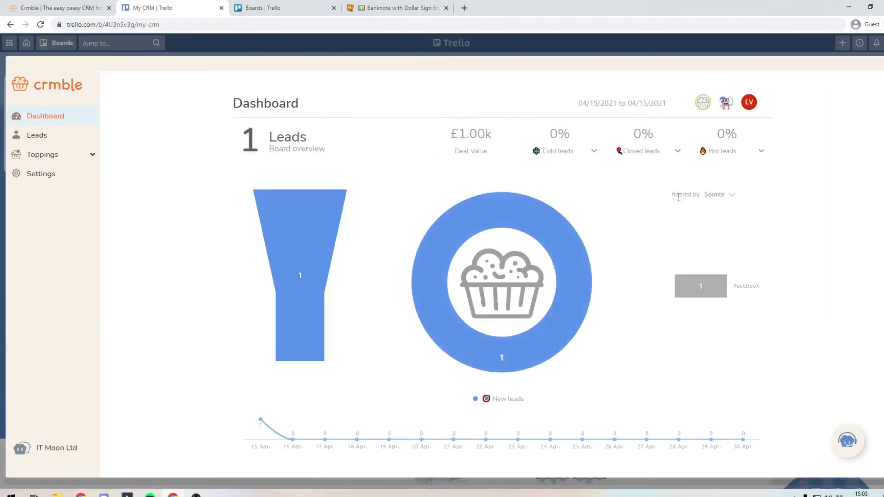
{"action": "left_click_drag", "start_coordinate": [675, 196], "coordinate": [698, 196]}
{"action": "left_click", "coordinate": [718, 196]}
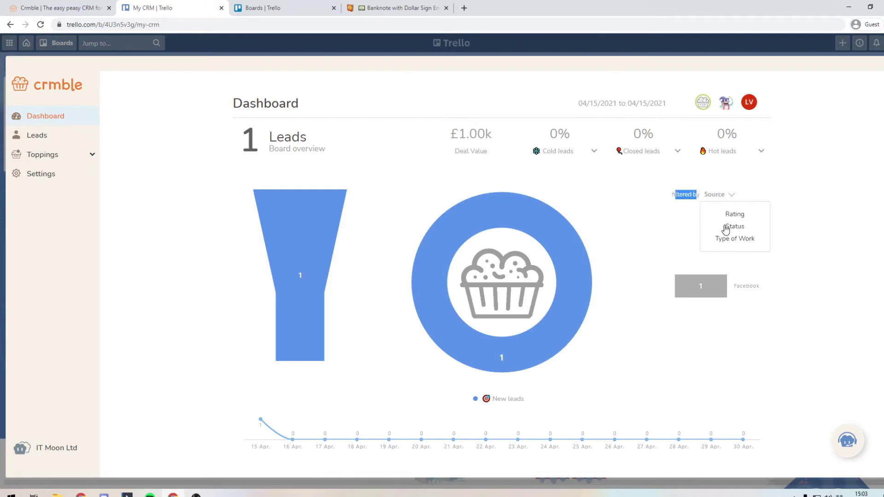
{"action": "left_click", "coordinate": [726, 239]}
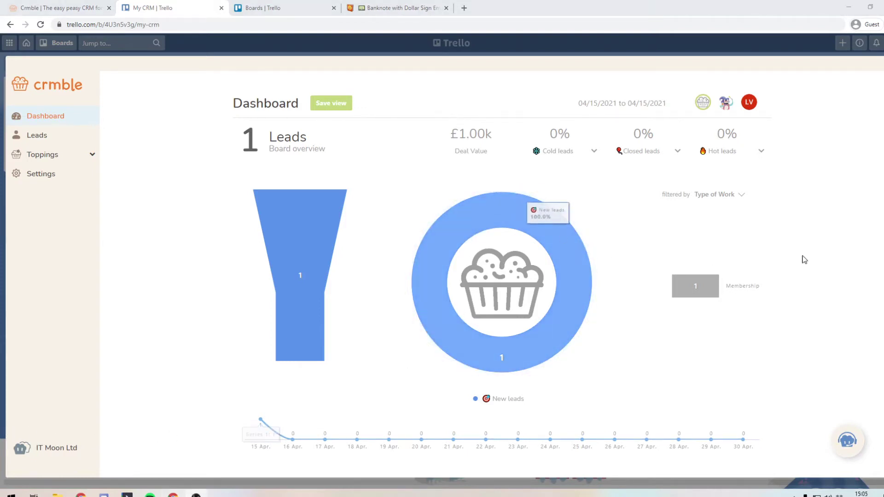
{"action": "left_click", "coordinate": [733, 198]}
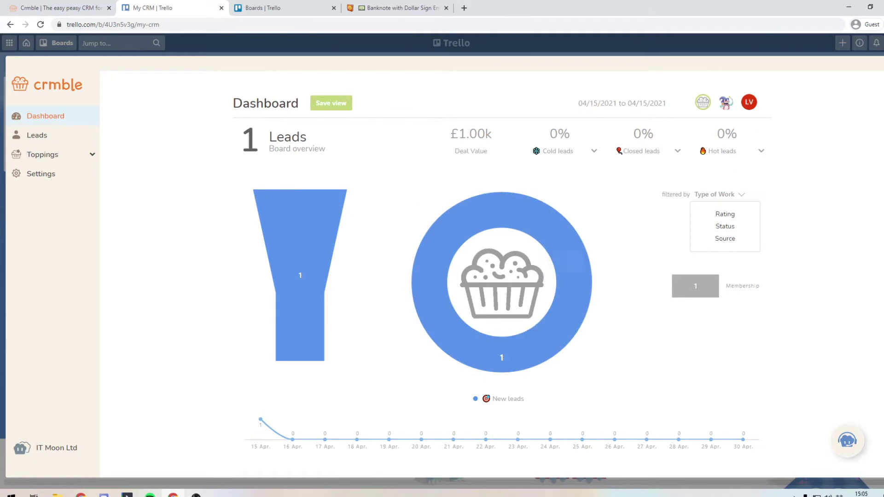
{"action": "left_click", "coordinate": [871, 46]}
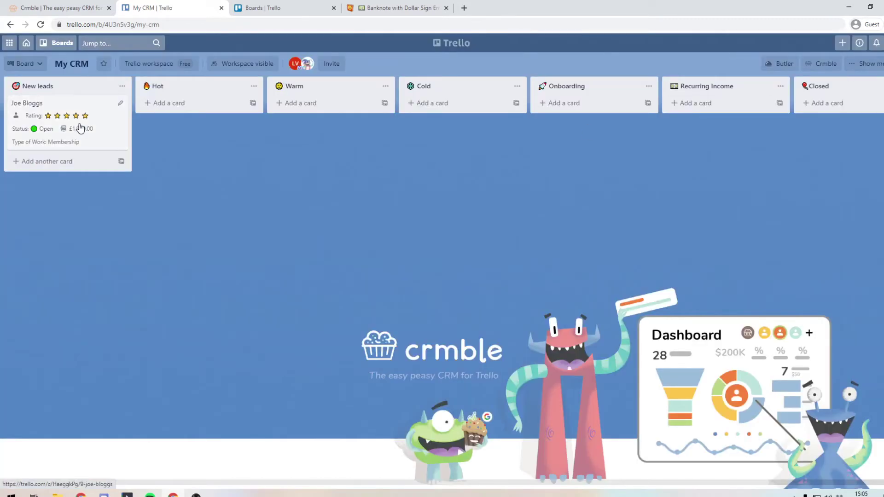
Step: Move the lead card into the Hot list and confirm the dashboard shows 100% hot leads
{"action": "left_click_drag", "start_coordinate": [83, 127], "coordinate": [211, 126]}
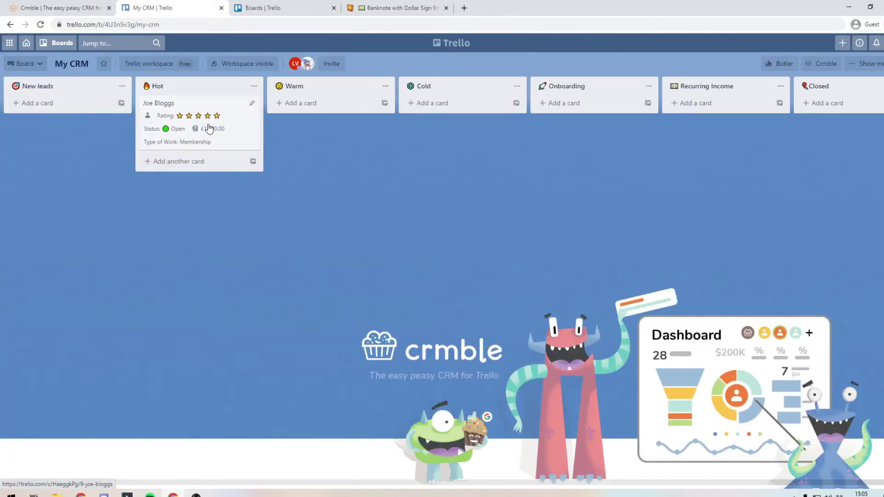
{"action": "left_click", "coordinate": [821, 64]}
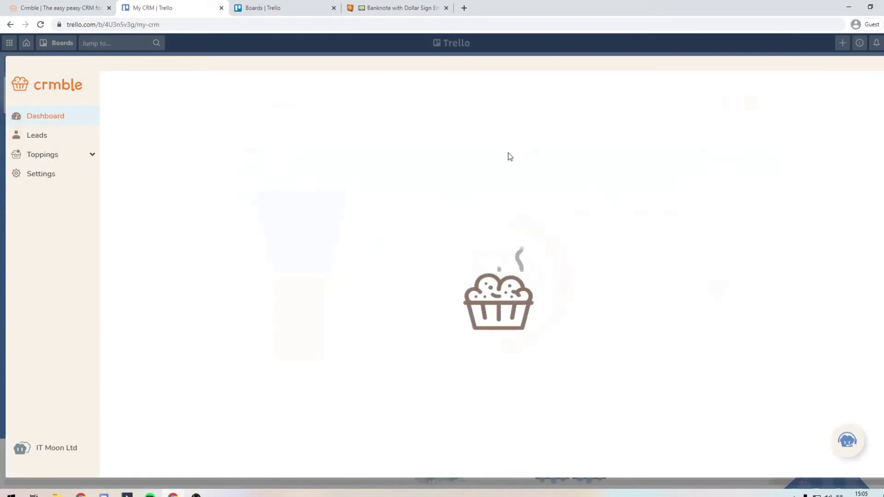
{"action": "mouse_move", "coordinate": [300, 306]}
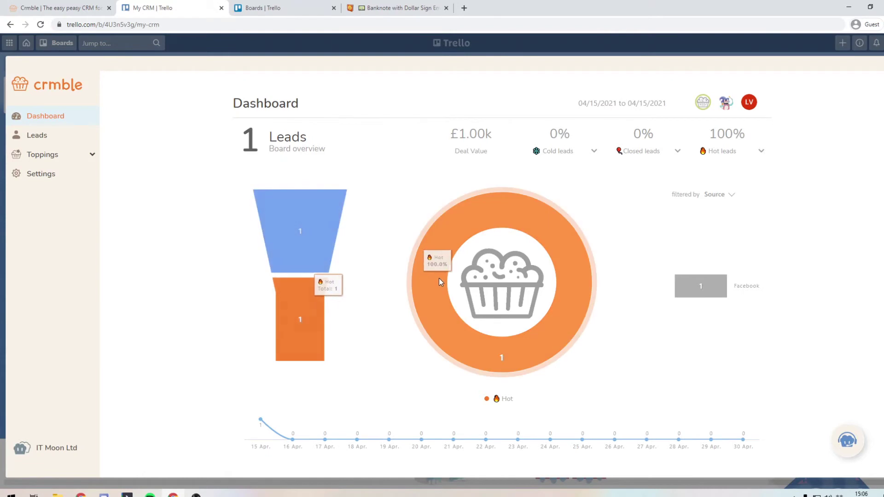
{"action": "mouse_move", "coordinate": [309, 220]}
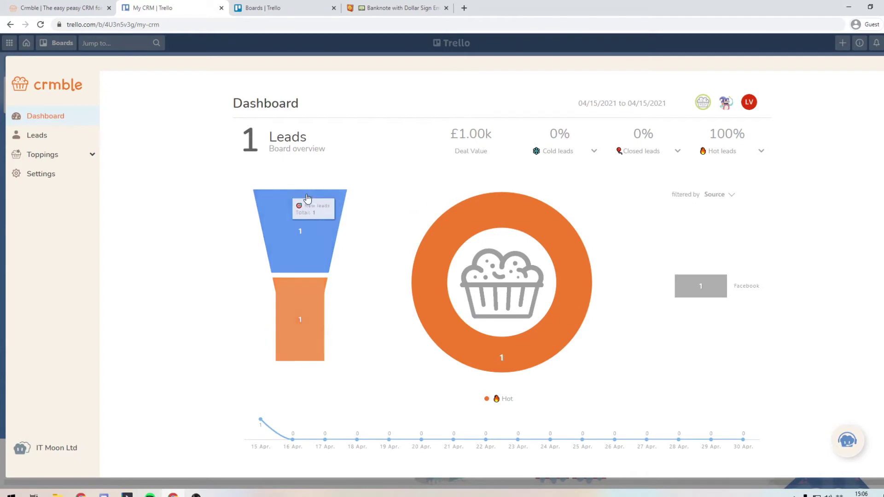
{"action": "mouse_move", "coordinate": [320, 341]}
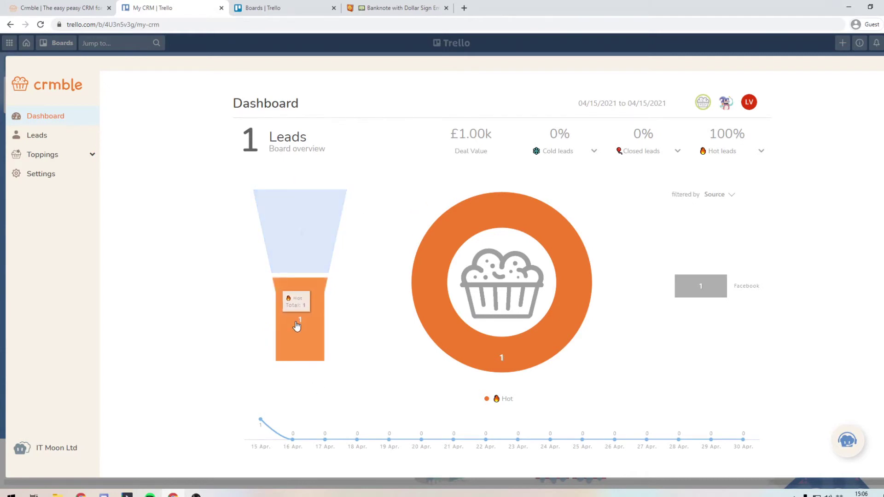
{"action": "mouse_move", "coordinate": [462, 323]}
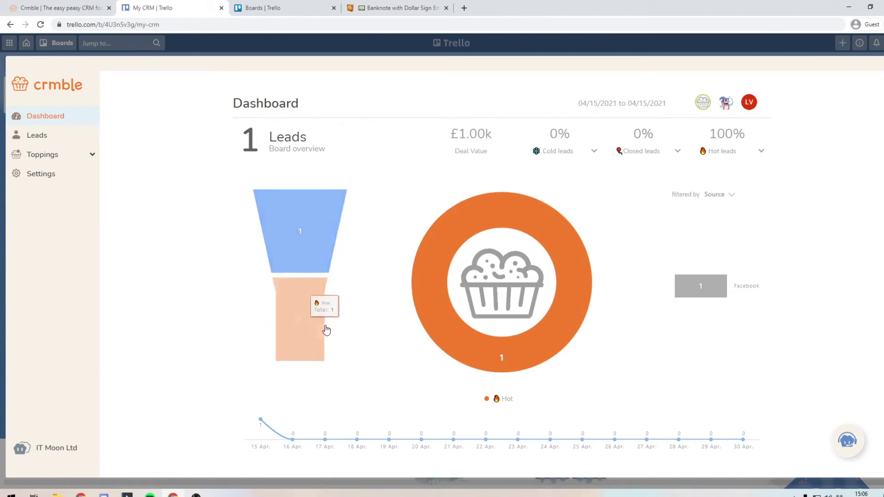
Step: Archive the lead card and confirm the Crmble dashboard has no reports left
{"action": "key", "text": "Escape"}
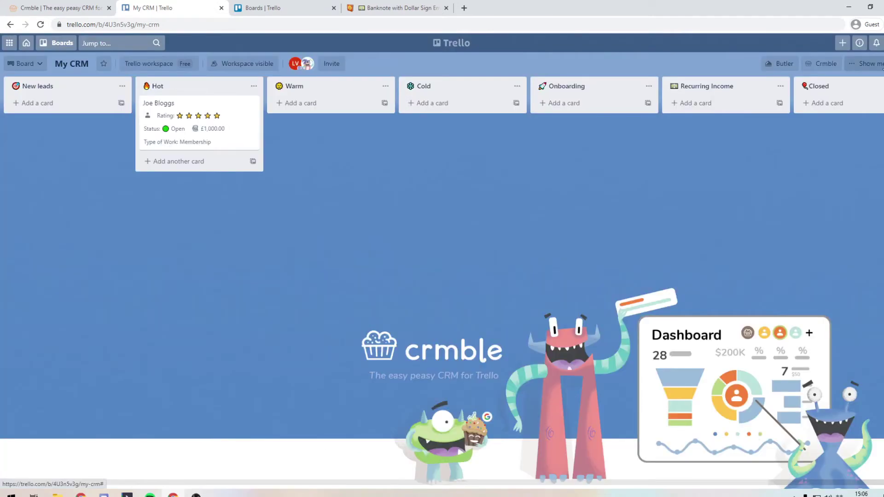
{"action": "left_click", "coordinate": [238, 131]}
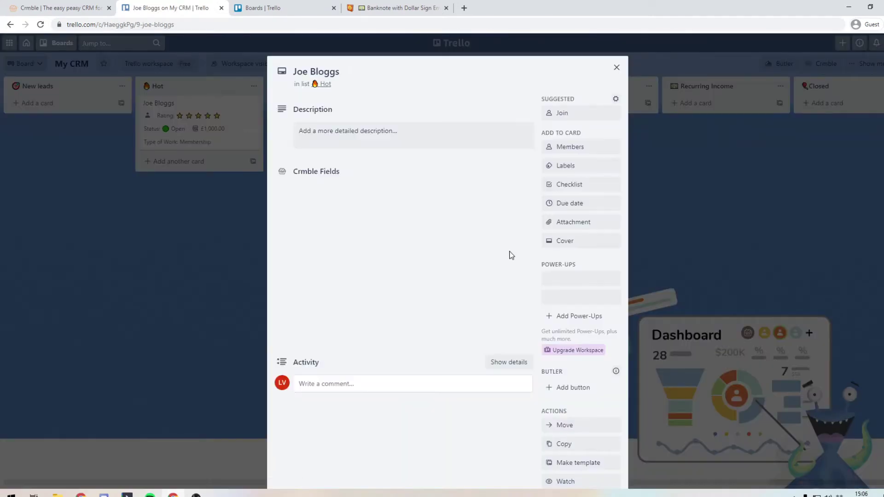
{"action": "scroll", "coordinate": [574, 468], "scroll_direction": "down", "scroll_amount": 2}
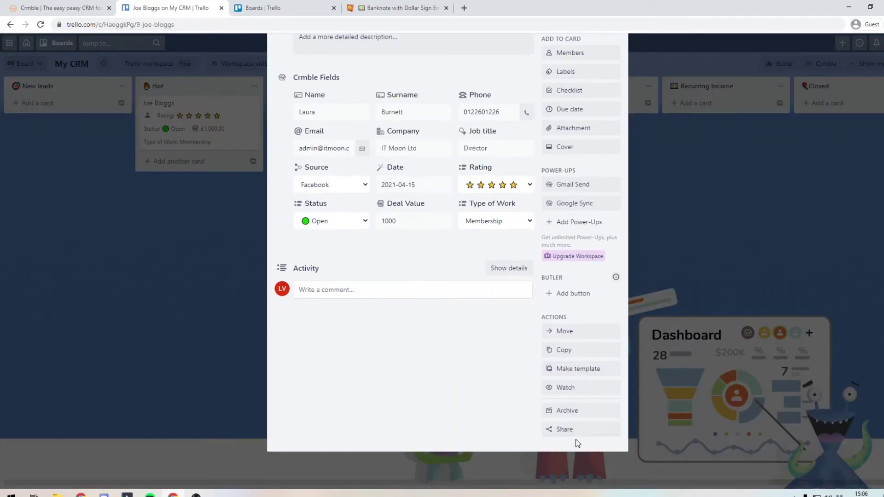
{"action": "left_click", "coordinate": [576, 407]}
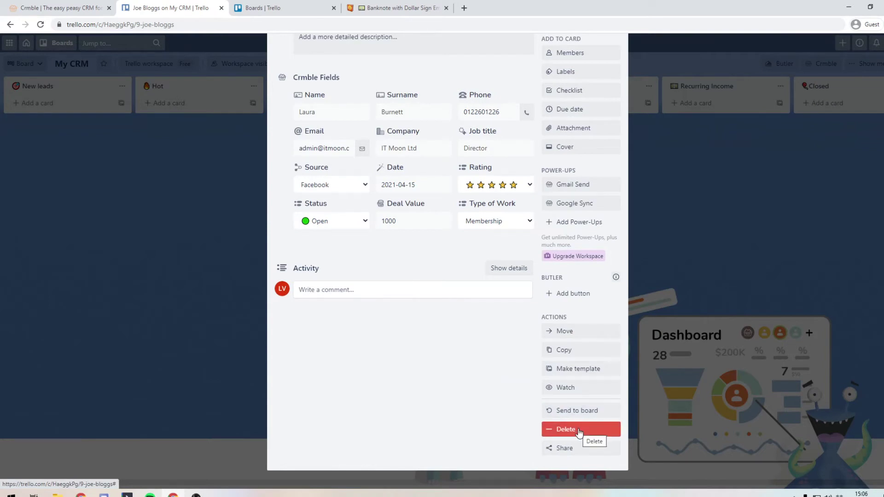
{"action": "left_click", "coordinate": [678, 372]}
{"action": "left_click", "coordinate": [831, 64]}
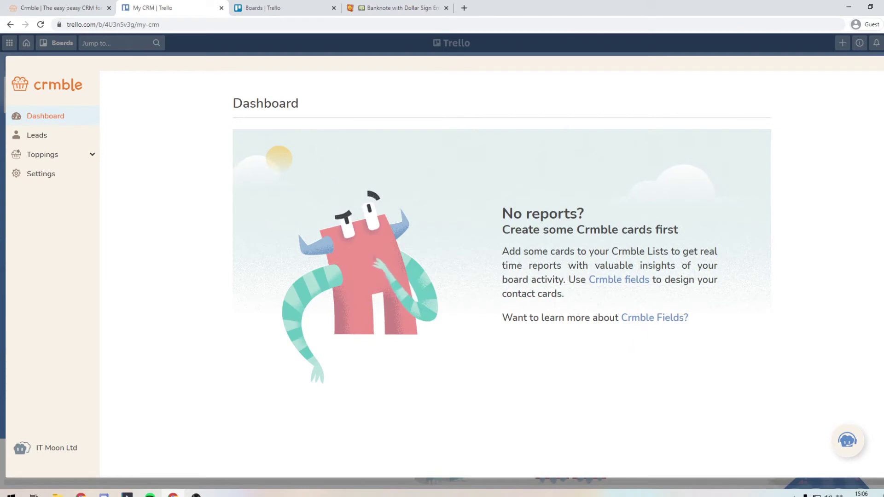
{"action": "key", "text": "Escape"}
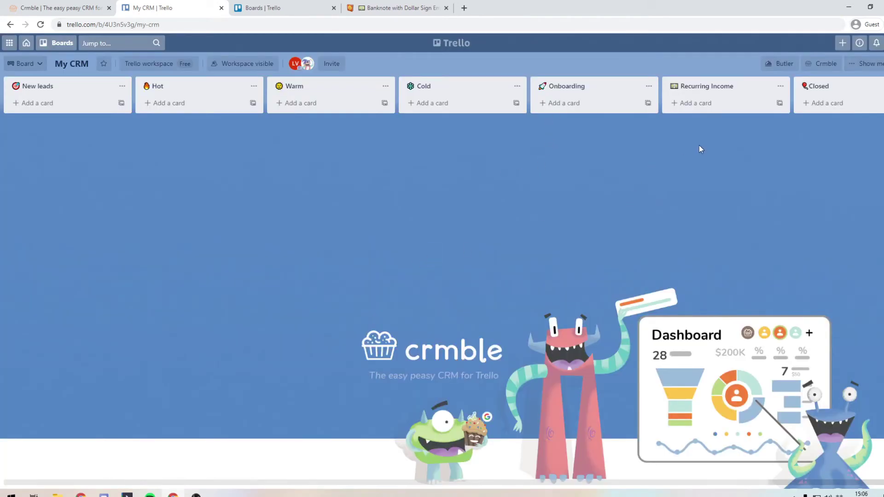
Step: Reopen the archived £1,000 Membership lead from the activity log and move it back to Hot
{"action": "left_click", "coordinate": [863, 64]}
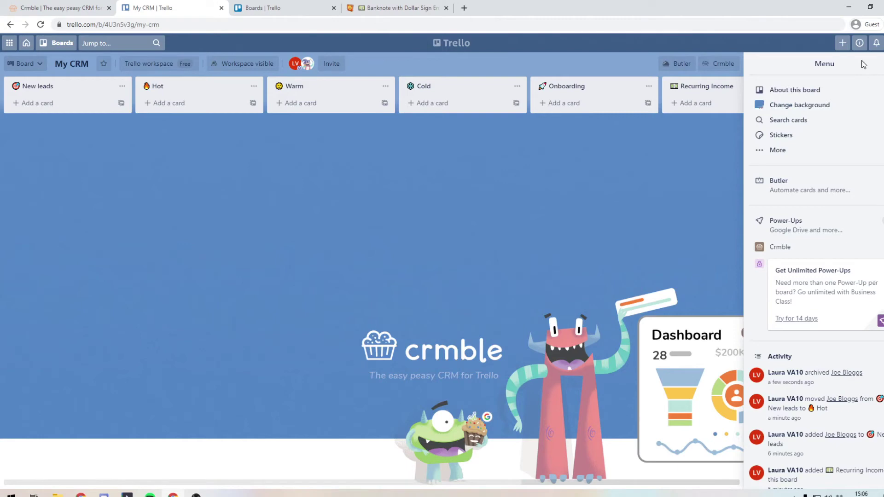
{"action": "left_click", "coordinate": [841, 401]}
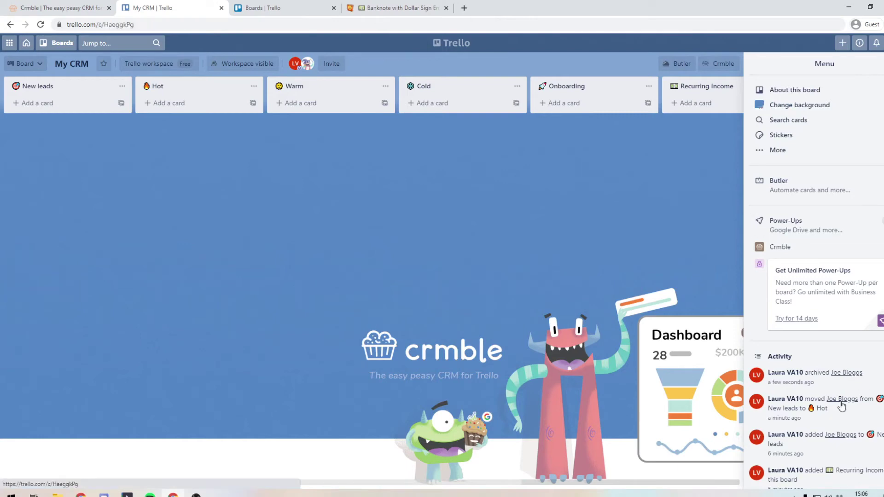
{"action": "scroll", "coordinate": [568, 394], "scroll_direction": "down", "scroll_amount": 3}
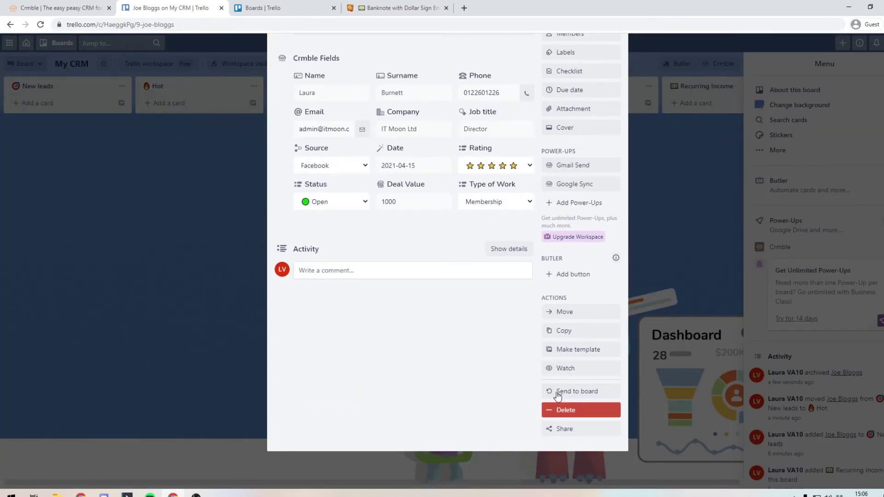
{"action": "scroll", "coordinate": [558, 395], "scroll_direction": "up", "scroll_amount": 3}
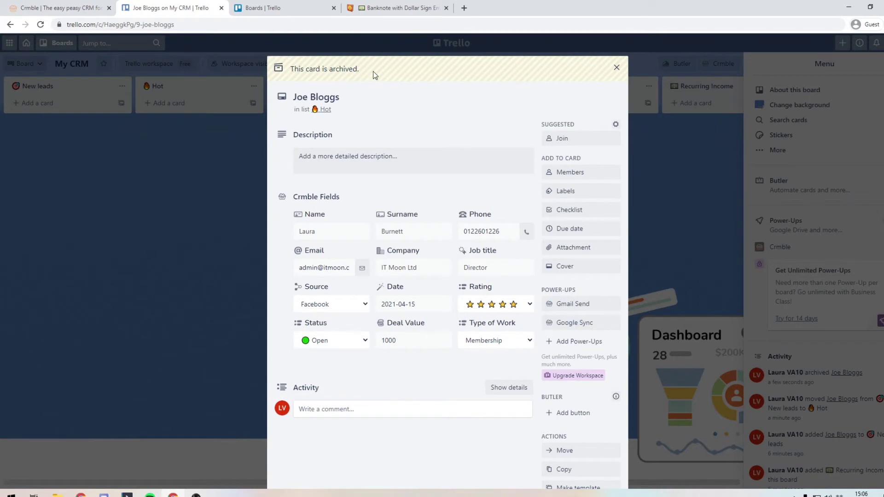
{"action": "scroll", "coordinate": [460, 138], "scroll_direction": "down", "scroll_amount": 2}
{"action": "scroll", "coordinate": [586, 198], "scroll_direction": "up", "scroll_amount": 1}
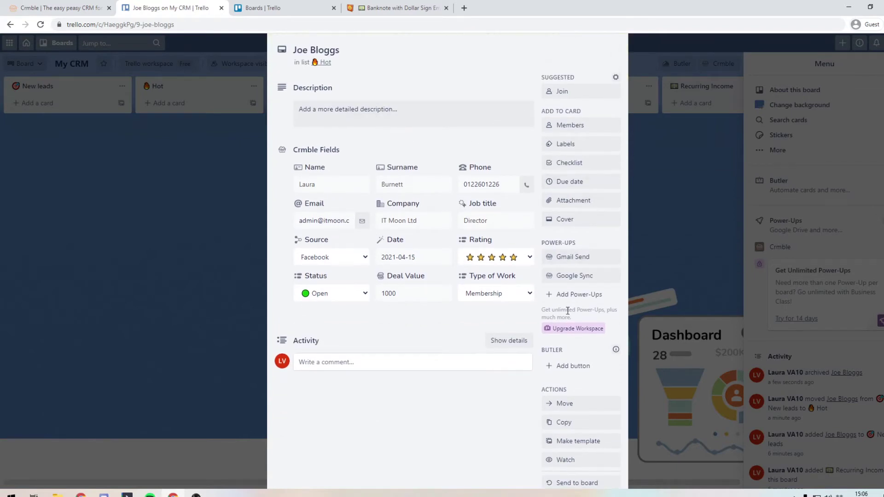
{"action": "scroll", "coordinate": [568, 311], "scroll_direction": "down", "scroll_amount": 1}
{"action": "left_click", "coordinate": [572, 359]}
{"action": "scroll", "coordinate": [575, 369], "scroll_direction": "down", "scroll_amount": 1}
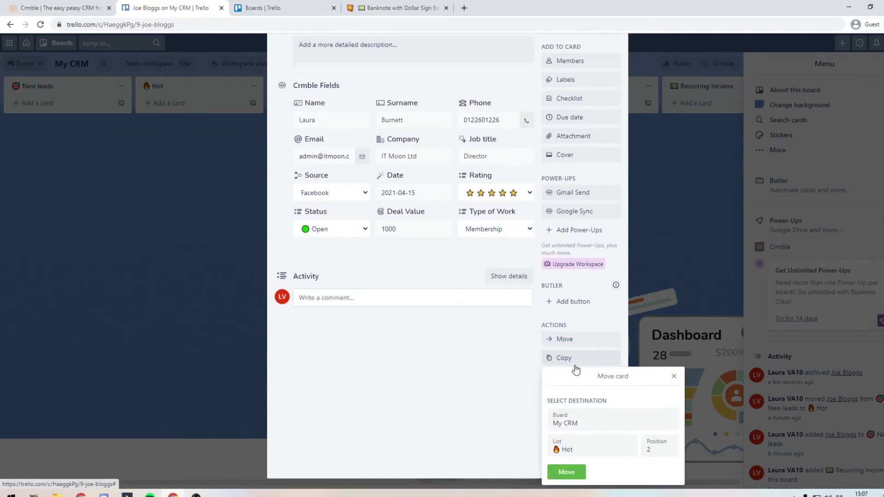
{"action": "left_click", "coordinate": [568, 471]}
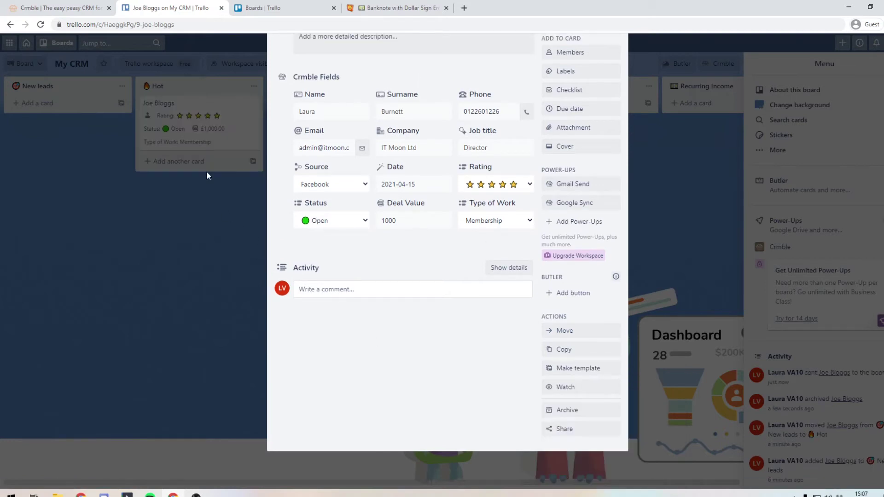
{"action": "left_click", "coordinate": [196, 267]}
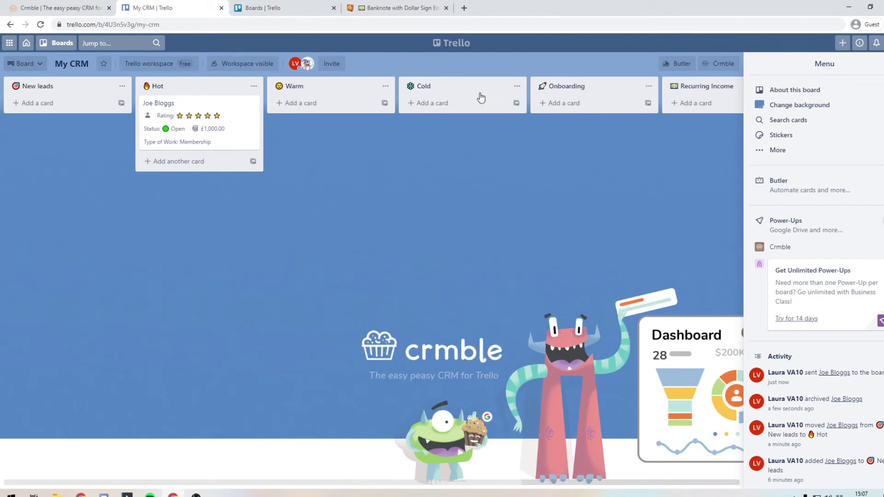
Step: Close the board menu panel so all the lists are visible
{"action": "left_click", "coordinate": [873, 64]}
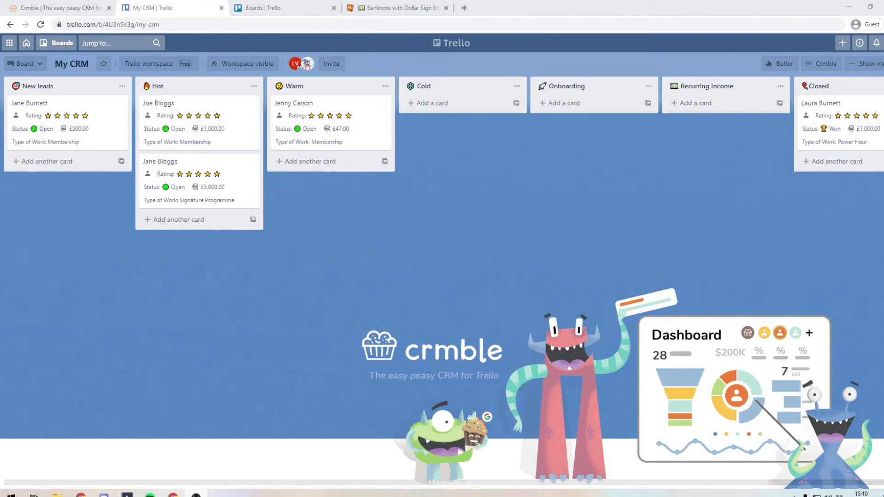
Step: Open the Crmble dashboard and review the 5 leads worth £7.55k in total
{"action": "left_click", "coordinate": [820, 64]}
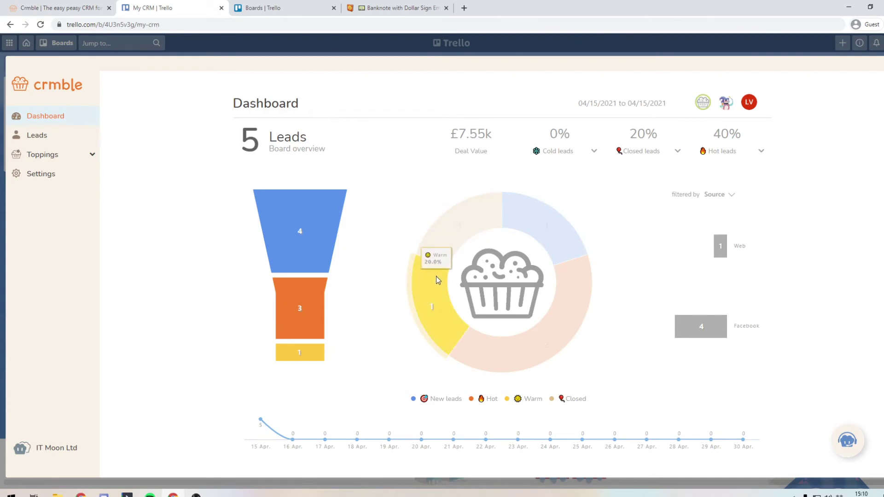
{"action": "left_click_drag", "start_coordinate": [495, 134], "coordinate": [444, 138]}
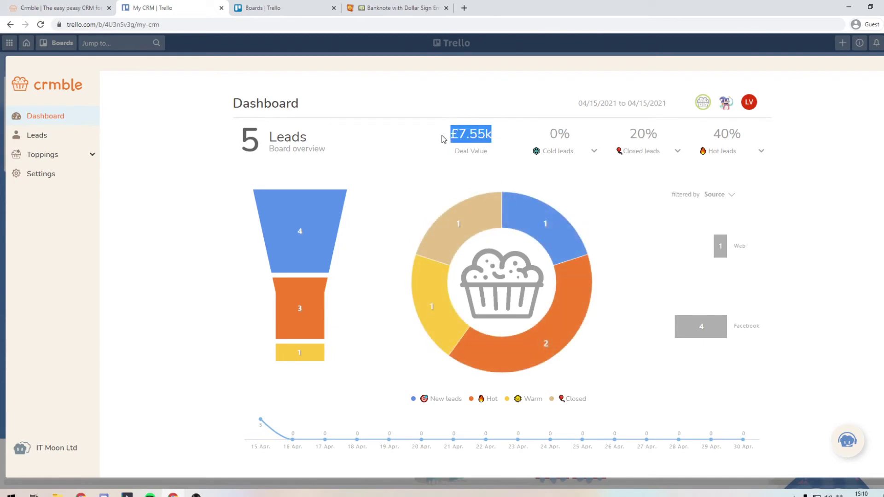
{"action": "left_click", "coordinate": [466, 138]}
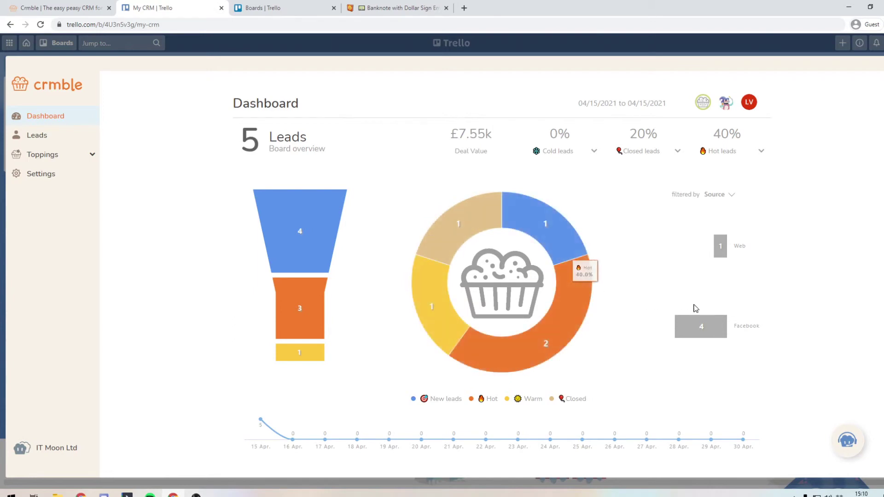
{"action": "mouse_move", "coordinate": [706, 330]}
{"action": "mouse_move", "coordinate": [728, 252]}
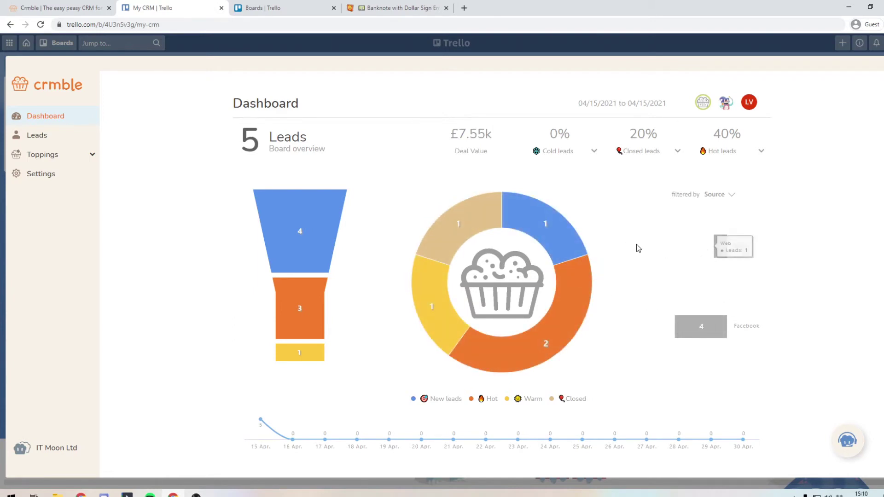
Step: Break the bar chart down by Type of Work, with Membership leading at 3
{"action": "left_click", "coordinate": [711, 197]}
{"action": "left_click", "coordinate": [720, 238]}
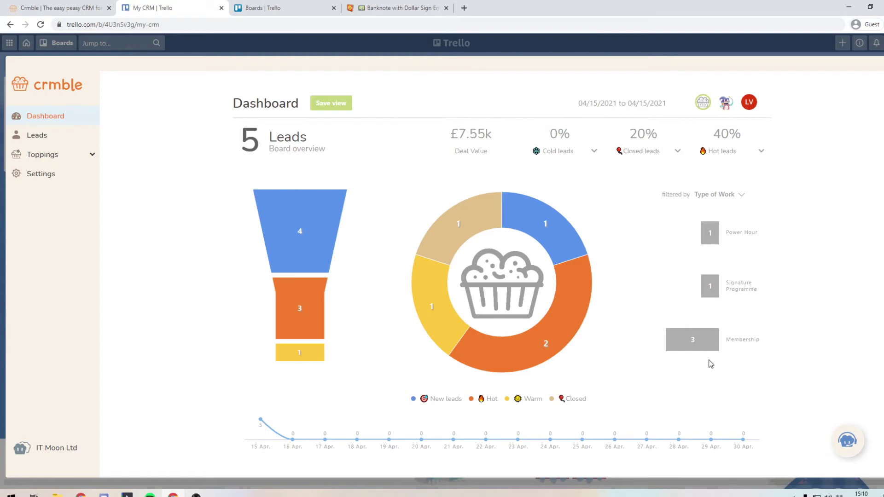
{"action": "mouse_move", "coordinate": [572, 233]}
{"action": "mouse_move", "coordinate": [523, 363]}
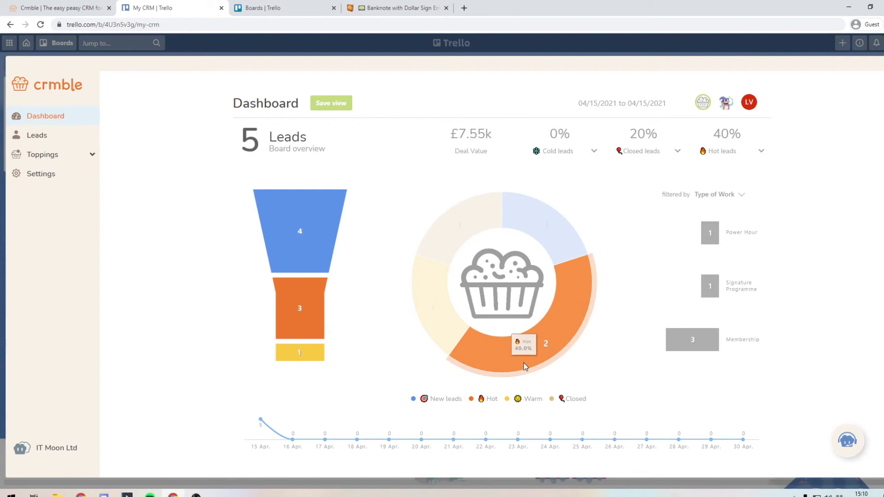
{"action": "mouse_move", "coordinate": [460, 247]}
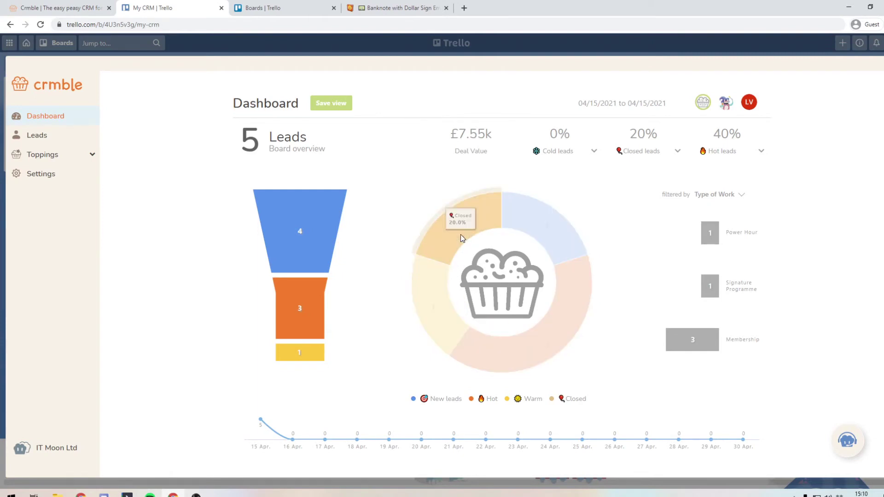
Step: Filter the dashboard to Closed leads, showing one £1.00k closed deal at 20%
{"action": "left_click", "coordinate": [463, 220]}
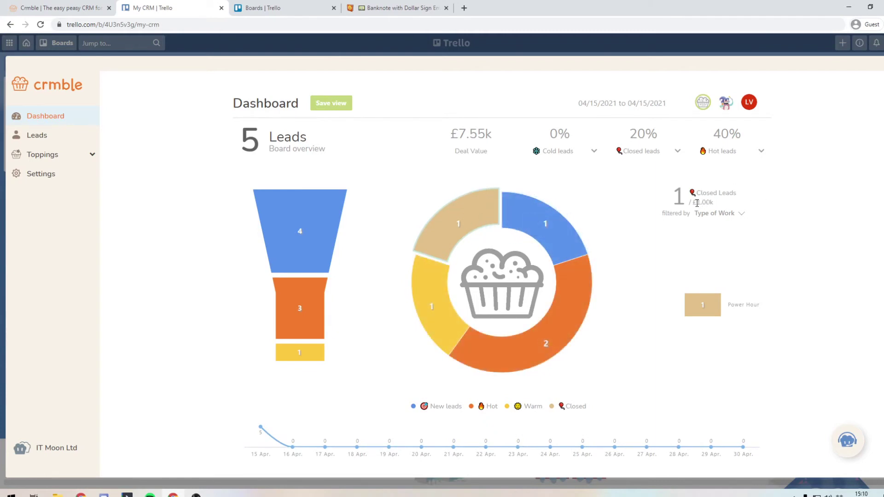
{"action": "left_click_drag", "start_coordinate": [697, 203], "coordinate": [712, 203]}
{"action": "left_click_drag", "start_coordinate": [628, 136], "coordinate": [670, 139]}
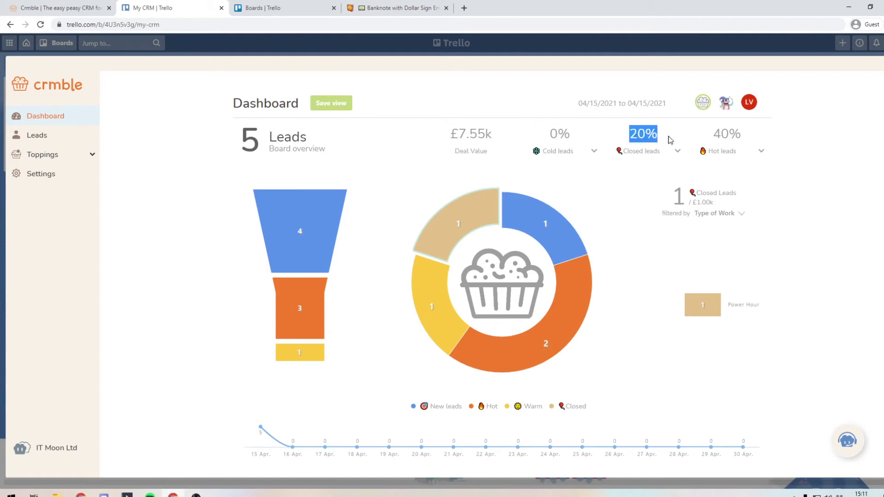
{"action": "left_click", "coordinate": [638, 174]}
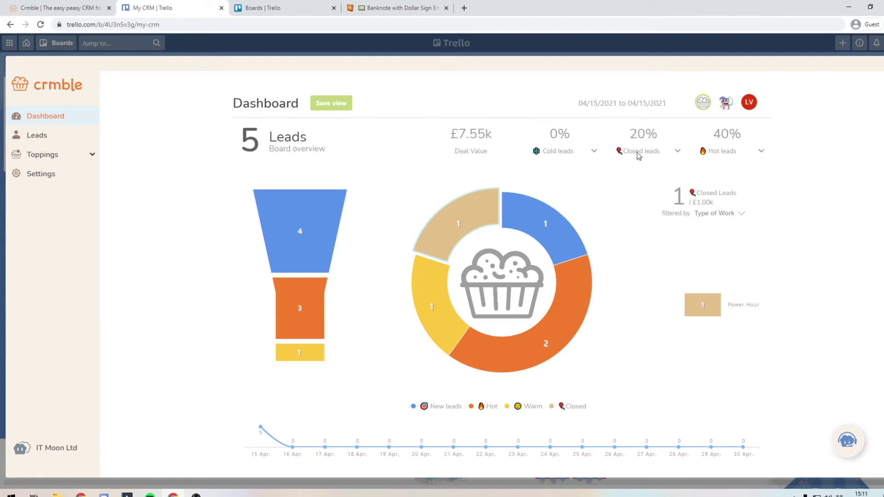
Step: Check the figure choices for the Cold, Hot and Closed leads stats
{"action": "left_click", "coordinate": [582, 156]}
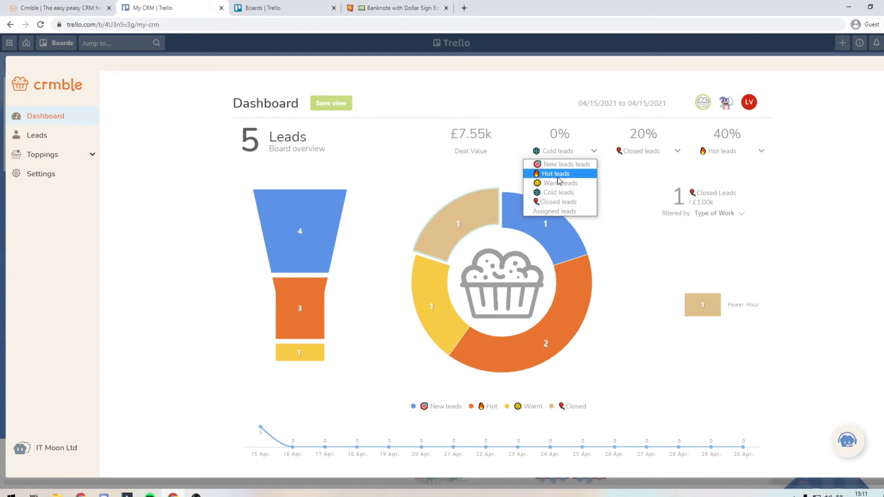
{"action": "left_click", "coordinate": [643, 157]}
{"action": "left_click", "coordinate": [644, 156]}
{"action": "left_click", "coordinate": [703, 156]}
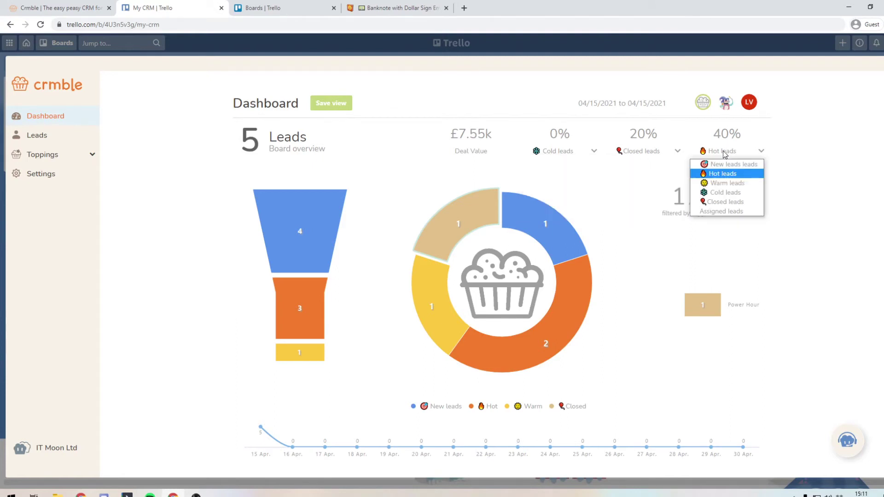
{"action": "left_click", "coordinate": [724, 154]}
{"action": "left_click", "coordinate": [678, 155]}
{"action": "left_click", "coordinate": [678, 156]}
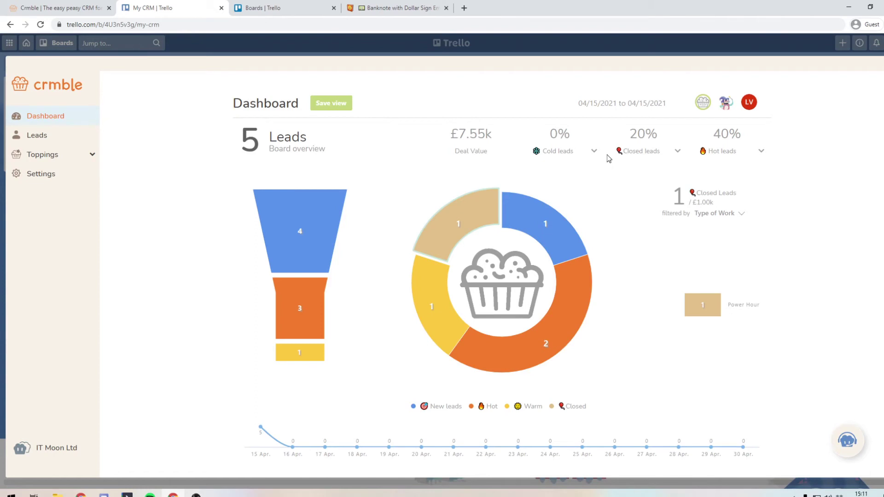
{"action": "left_click", "coordinate": [594, 153]}
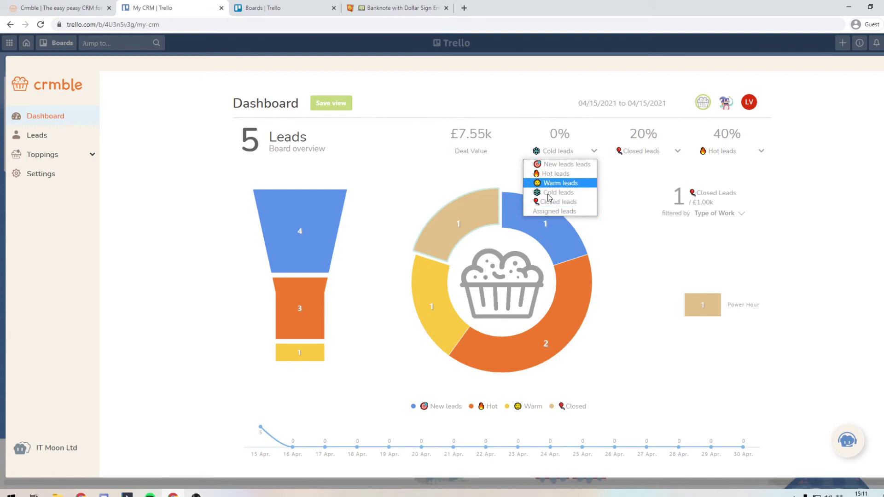
{"action": "left_click", "coordinate": [629, 181]}
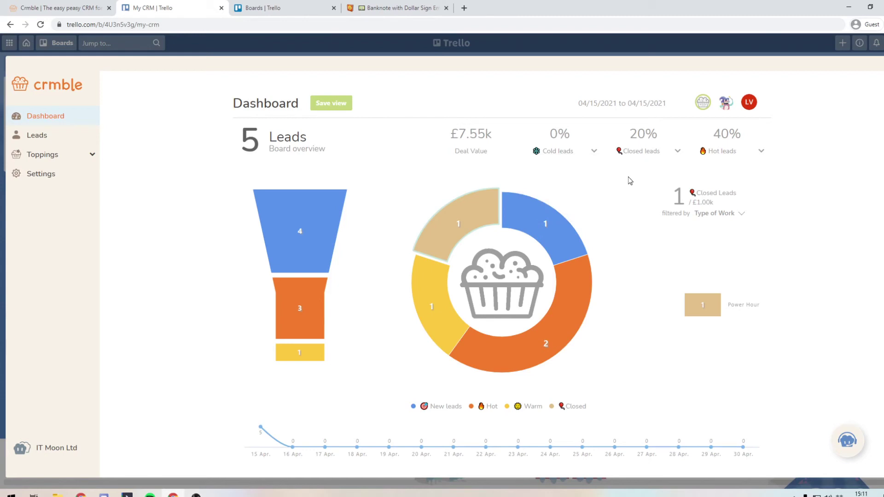
Step: Move the £47 Warm lead into Recurring Income and inspect its card details
{"action": "left_click", "coordinate": [881, 67]}
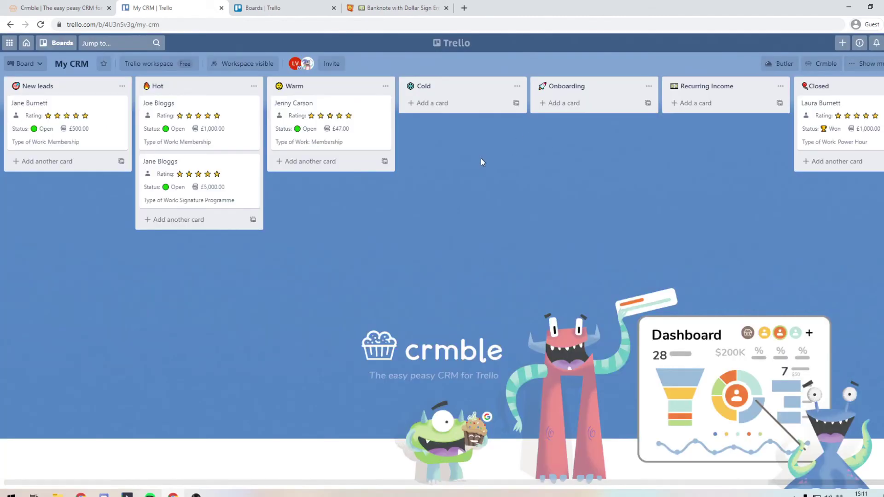
{"action": "left_click_drag", "start_coordinate": [465, 483], "coordinate": [524, 483]}
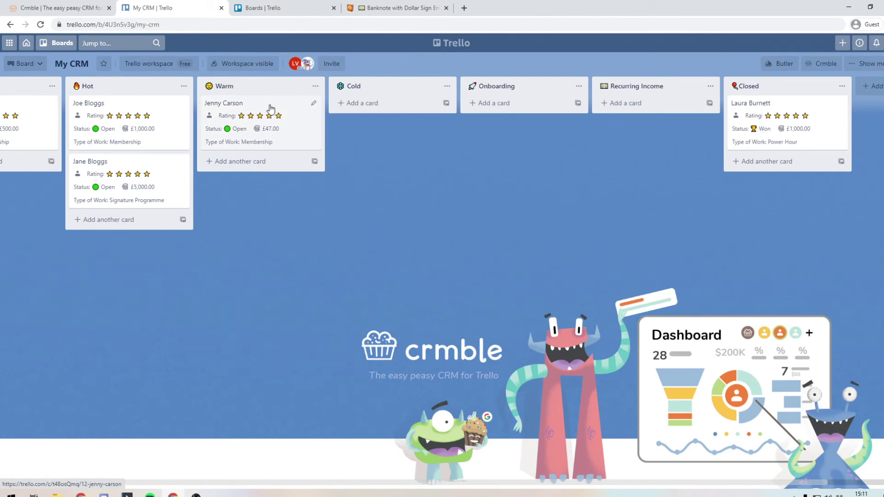
{"action": "left_click_drag", "start_coordinate": [271, 108], "coordinate": [644, 125]}
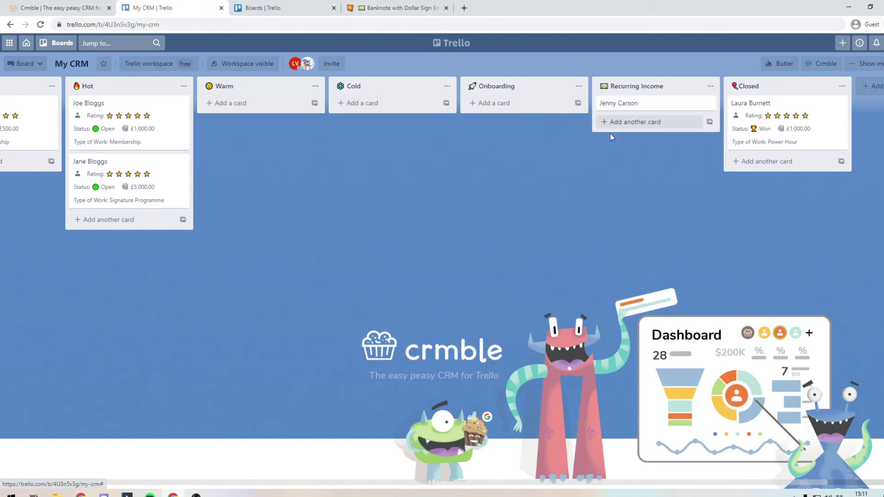
{"action": "left_click", "coordinate": [665, 106]}
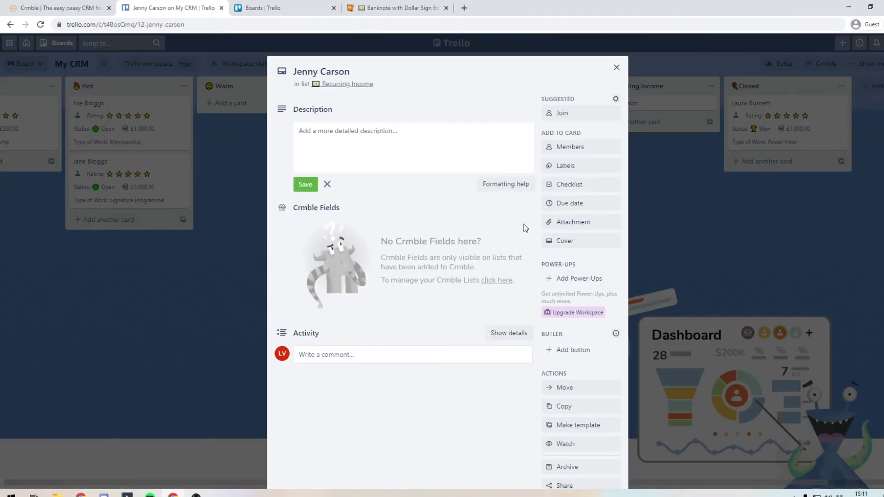
{"action": "left_click", "coordinate": [697, 229]}
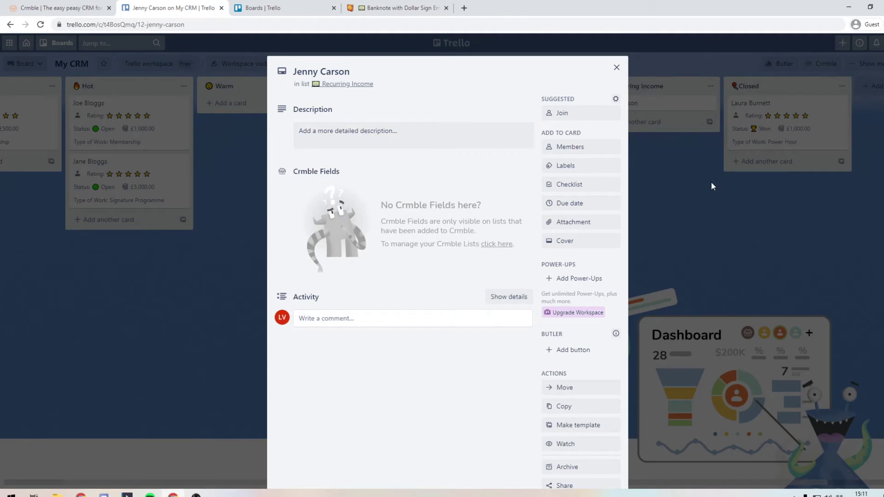
{"action": "left_click", "coordinate": [711, 181]}
Step: Drag the £47 lead back to the Warm list and reopen the Crmble dashboard
{"action": "left_click_drag", "start_coordinate": [654, 106], "coordinate": [419, 96]}
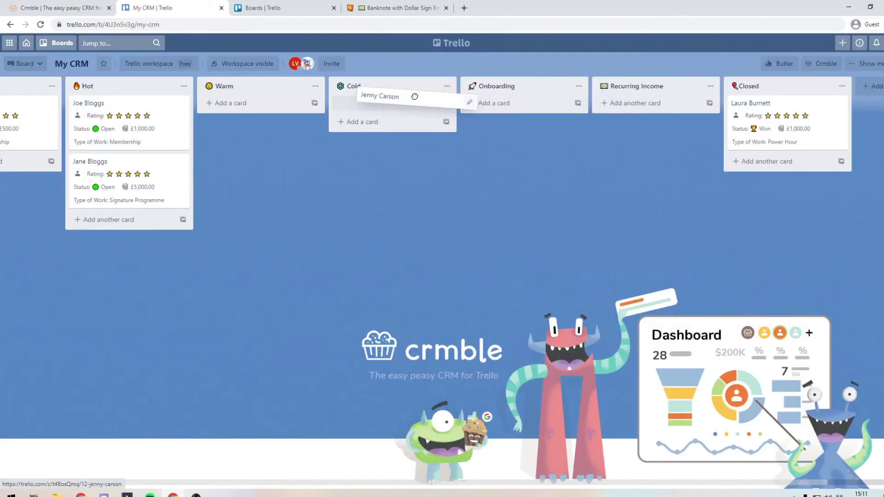
{"action": "left_click_drag", "start_coordinate": [415, 96], "coordinate": [279, 98]}
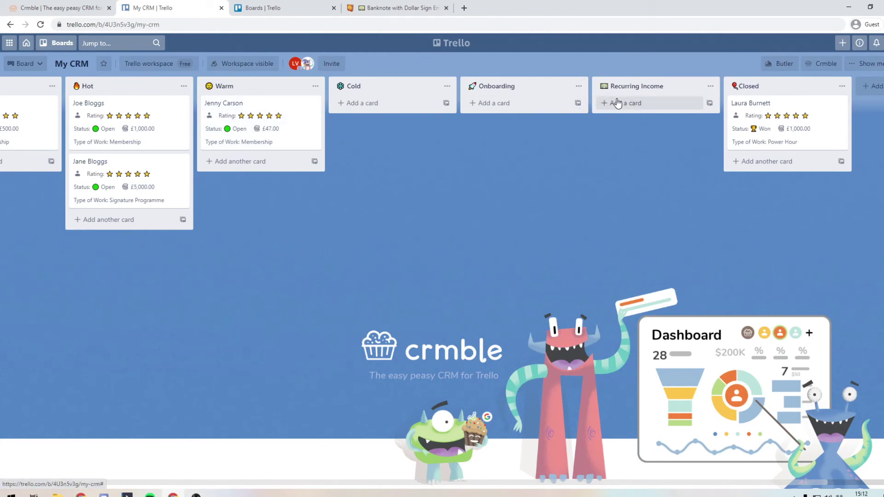
{"action": "left_click", "coordinate": [821, 63]}
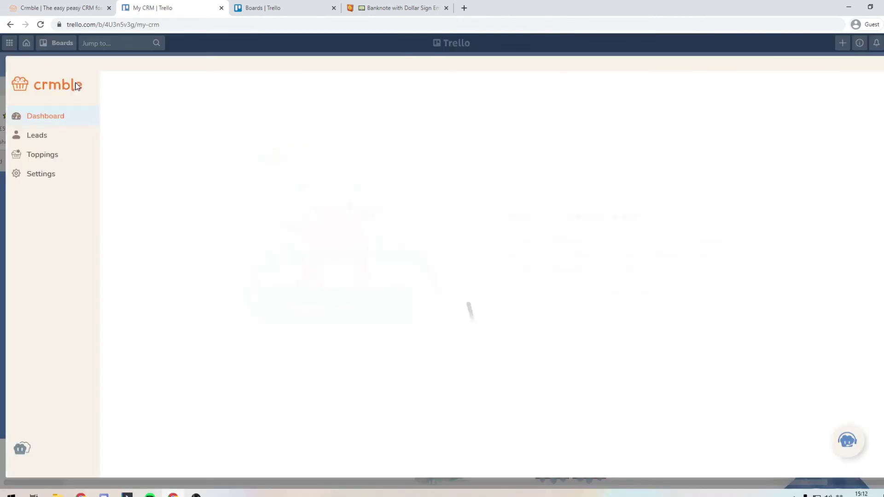
Step: Keep New leads as the default list and add Onboarding to Crmble in pink
{"action": "left_click", "coordinate": [41, 176]}
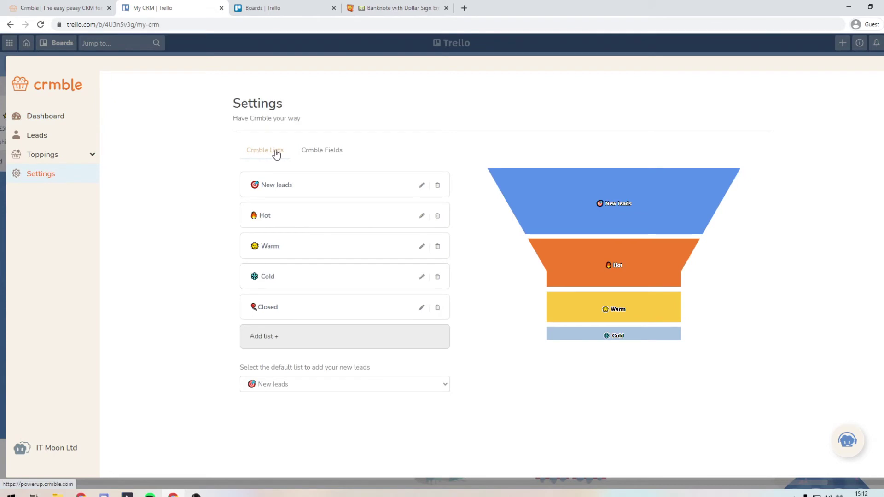
{"action": "left_click", "coordinate": [276, 384]}
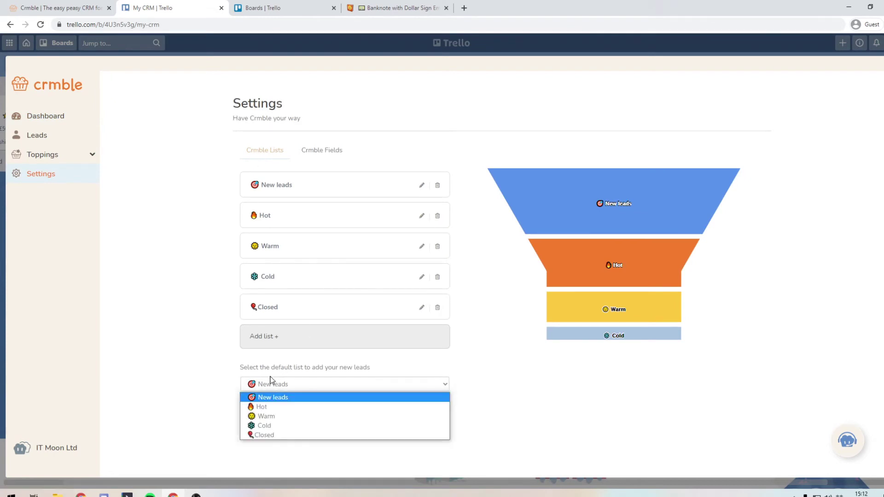
{"action": "left_click", "coordinate": [271, 380]}
{"action": "left_click", "coordinate": [278, 343]}
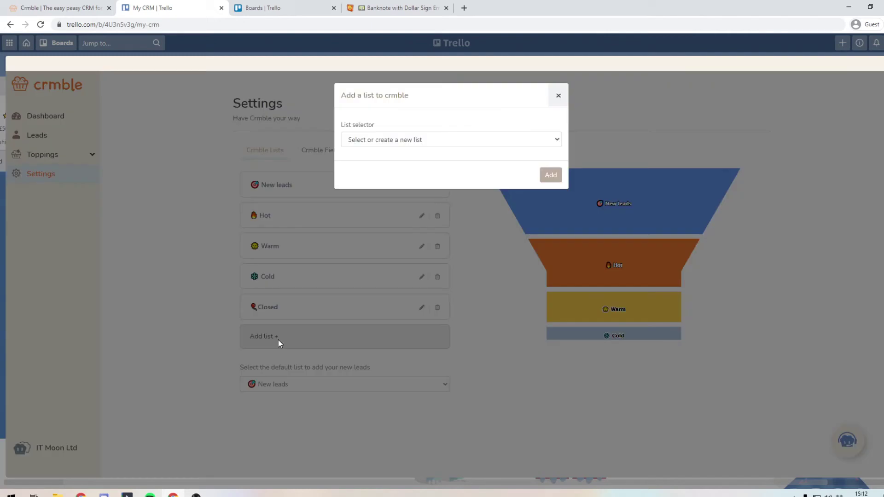
{"action": "left_click", "coordinate": [414, 140]}
{"action": "left_click", "coordinate": [388, 162]}
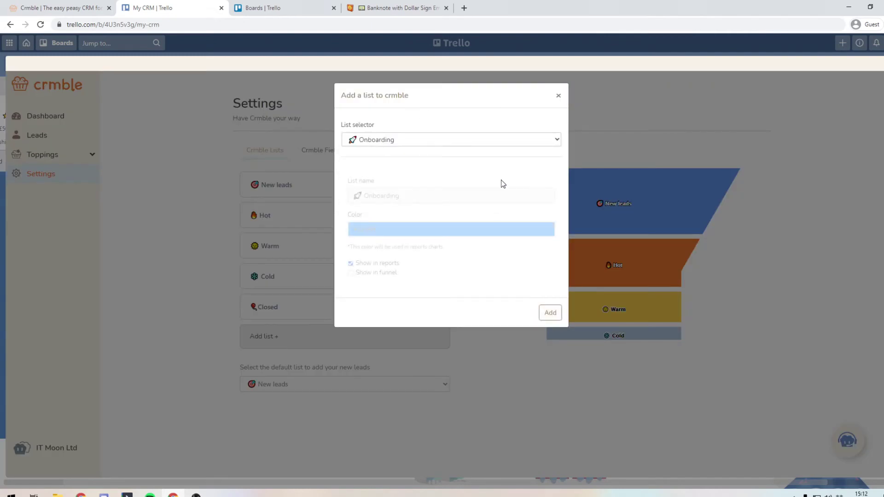
{"action": "left_click", "coordinate": [373, 228]}
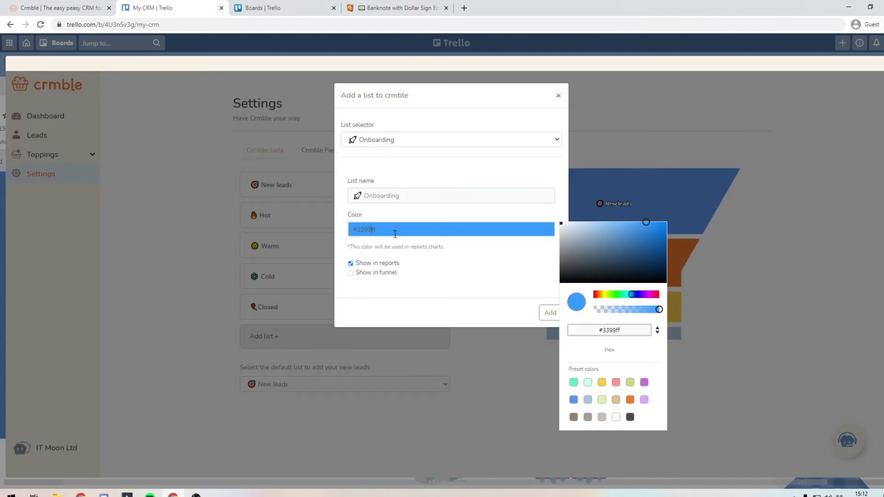
{"action": "left_click", "coordinate": [602, 383]}
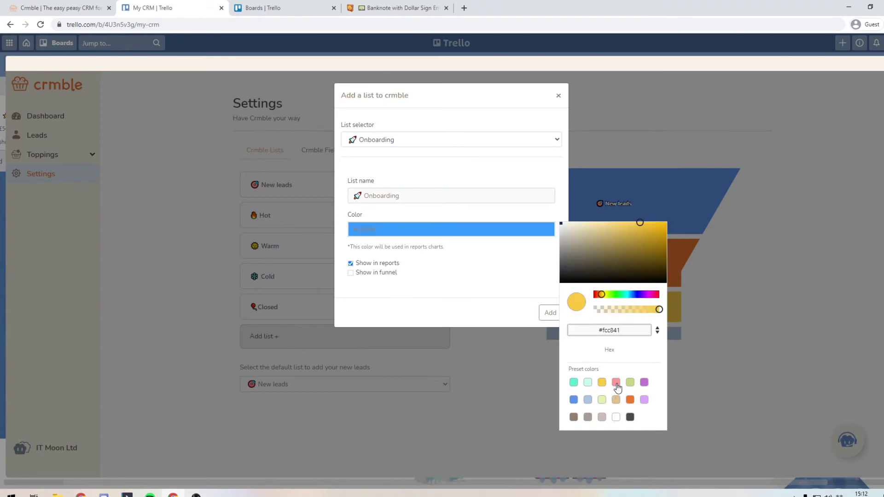
{"action": "left_click", "coordinate": [616, 383]}
{"action": "left_click", "coordinate": [472, 291]}
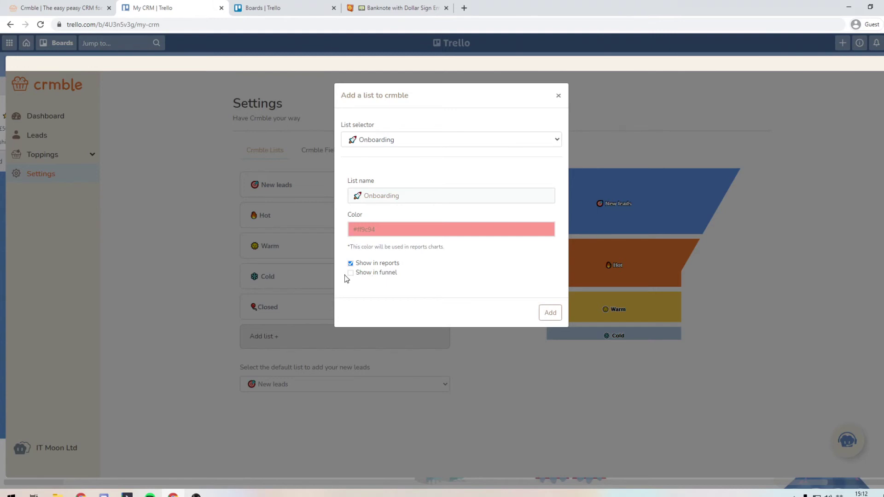
{"action": "left_click", "coordinate": [550, 316]}
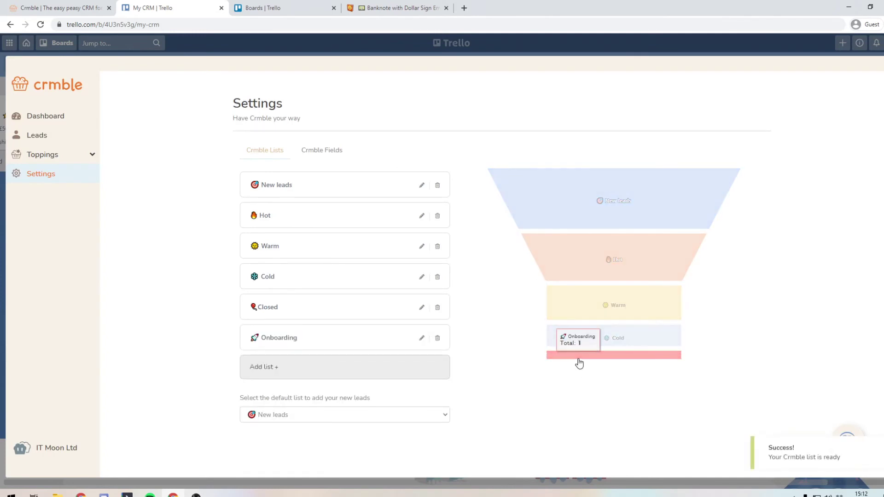
Step: Add Recurring Income to Crmble in light green, included in the funnel chart
{"action": "left_click", "coordinate": [270, 367]}
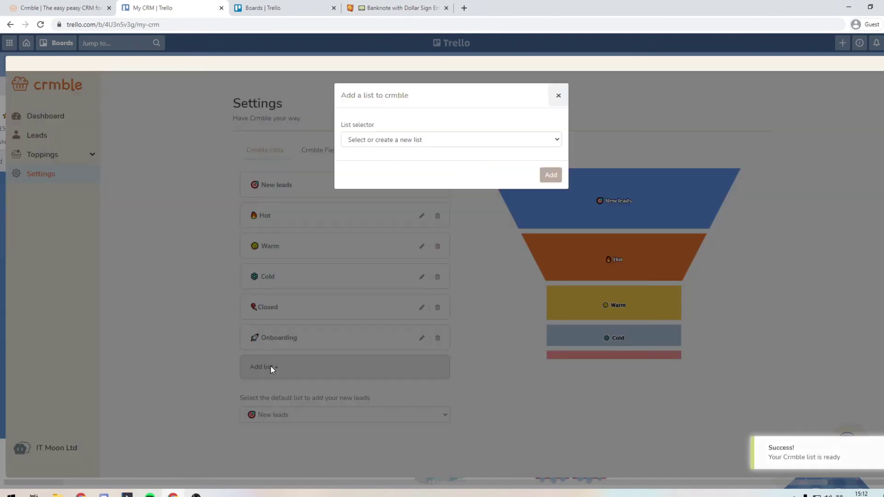
{"action": "left_click", "coordinate": [427, 139]}
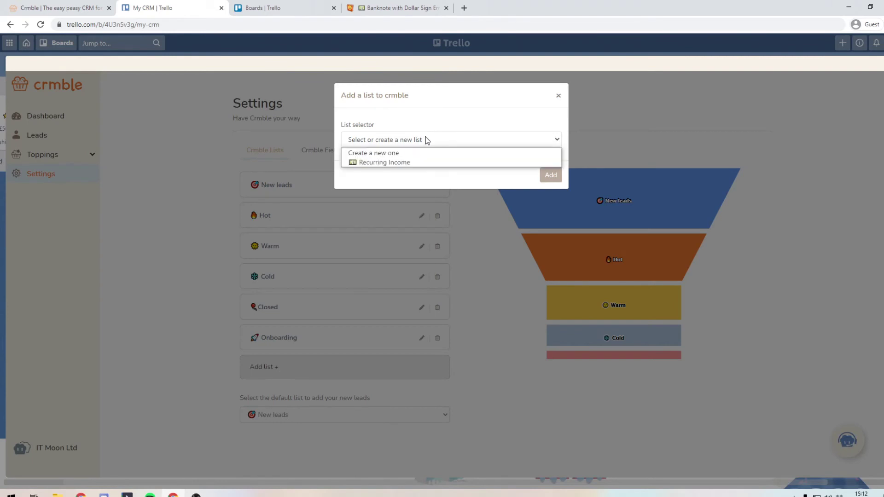
{"action": "left_click", "coordinate": [392, 159]}
{"action": "left_click", "coordinate": [408, 229]}
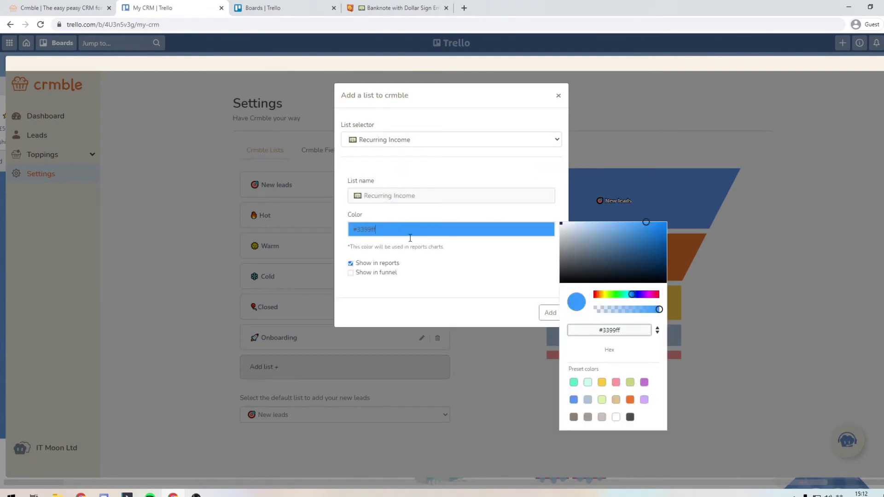
{"action": "left_click", "coordinate": [629, 382]}
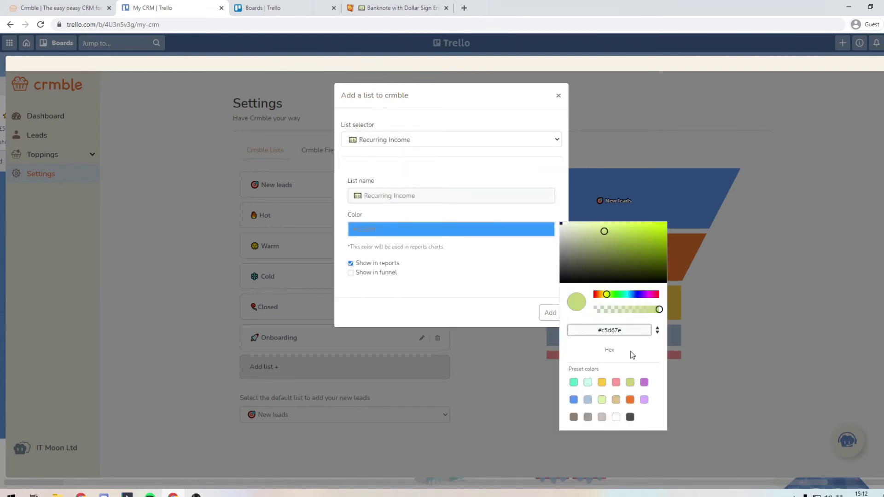
{"action": "left_click", "coordinate": [502, 289]}
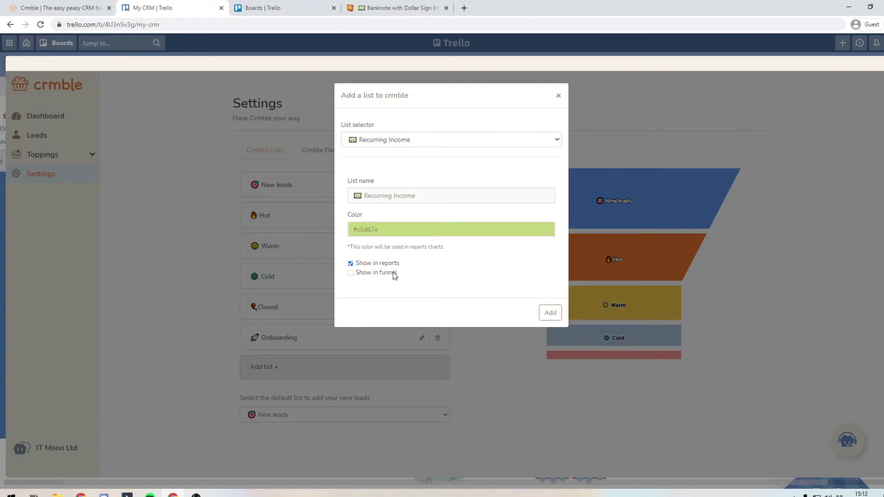
{"action": "left_click", "coordinate": [350, 273]}
{"action": "left_click", "coordinate": [549, 313]}
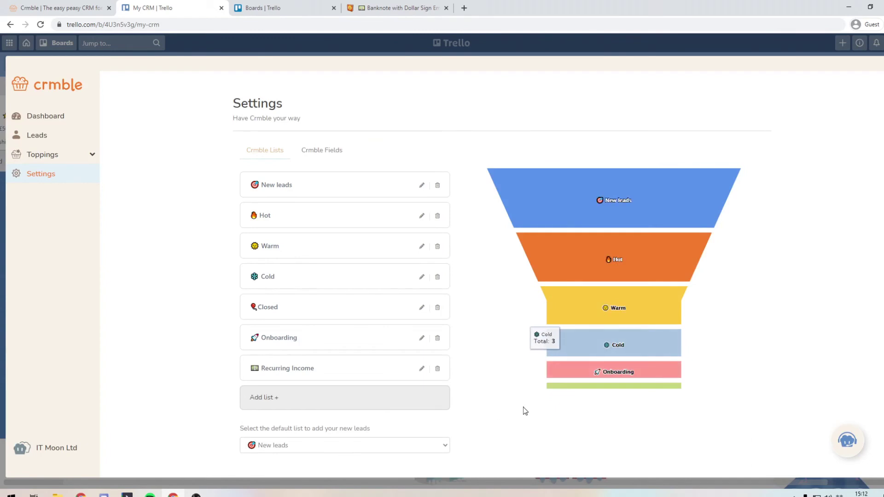
Step: Move the Warm lead's card from the board into the Recurring Income list
{"action": "left_click", "coordinate": [872, 81]}
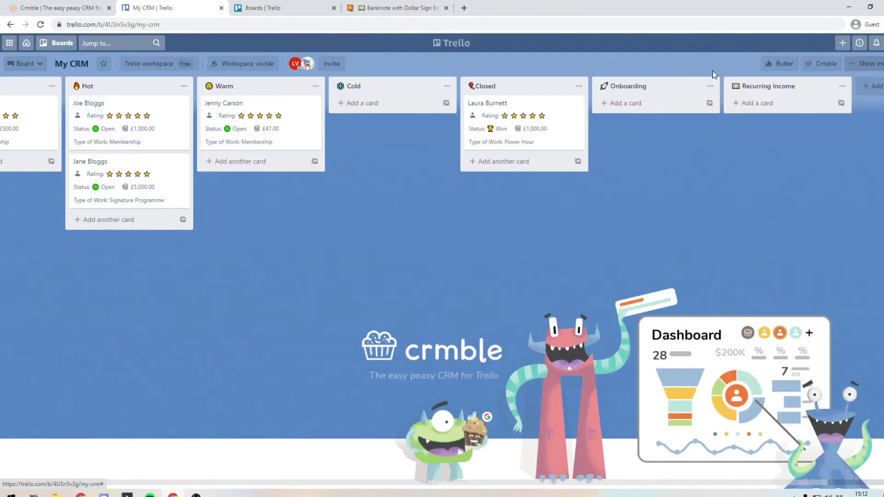
{"action": "left_click_drag", "start_coordinate": [284, 110], "coordinate": [766, 116]}
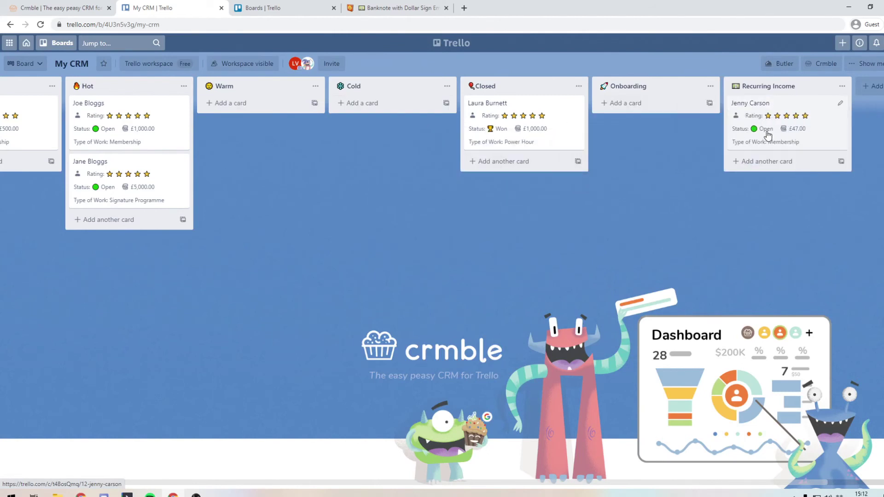
{"action": "left_click", "coordinate": [824, 67]}
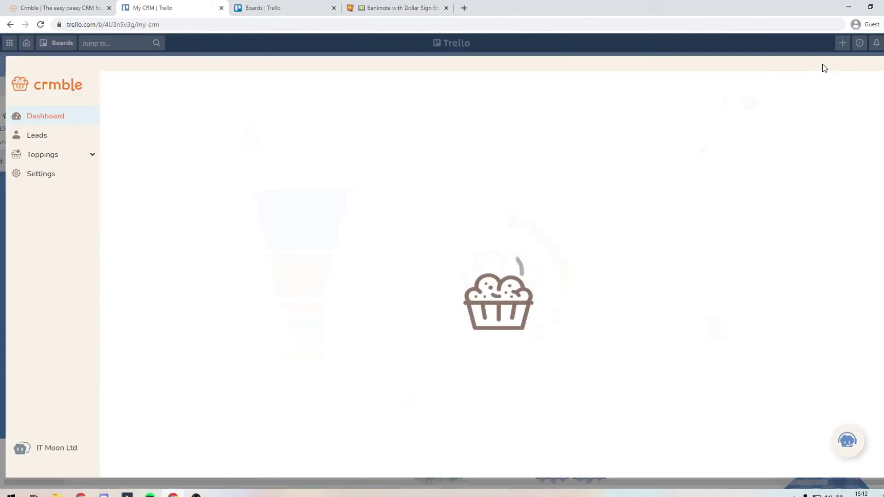
Step: Switch the dashboard statistic to Closed leads and filter the source chart to Recurring Income
{"action": "left_click", "coordinate": [656, 155]}
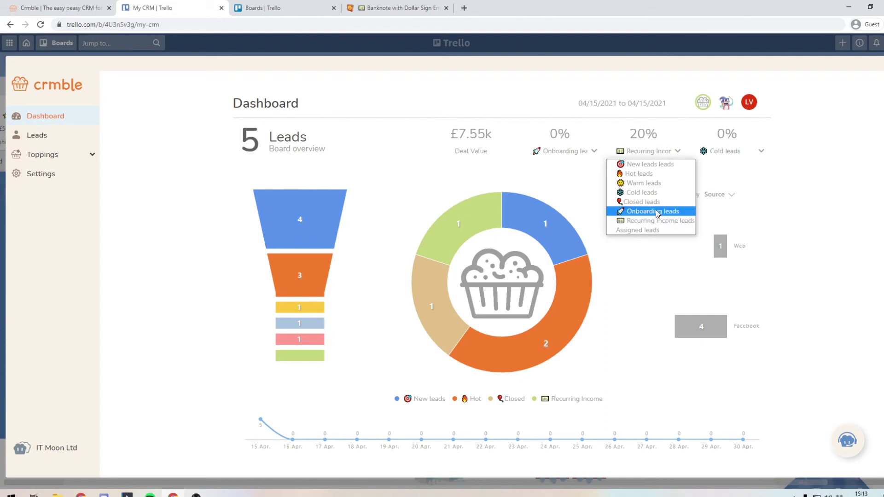
{"action": "left_click", "coordinate": [657, 222]}
{"action": "left_click", "coordinate": [651, 152]}
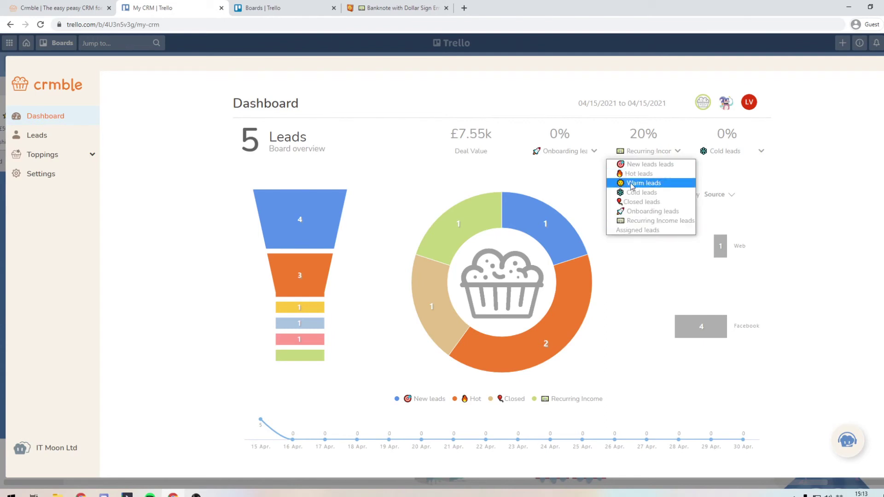
{"action": "left_click", "coordinate": [632, 202]}
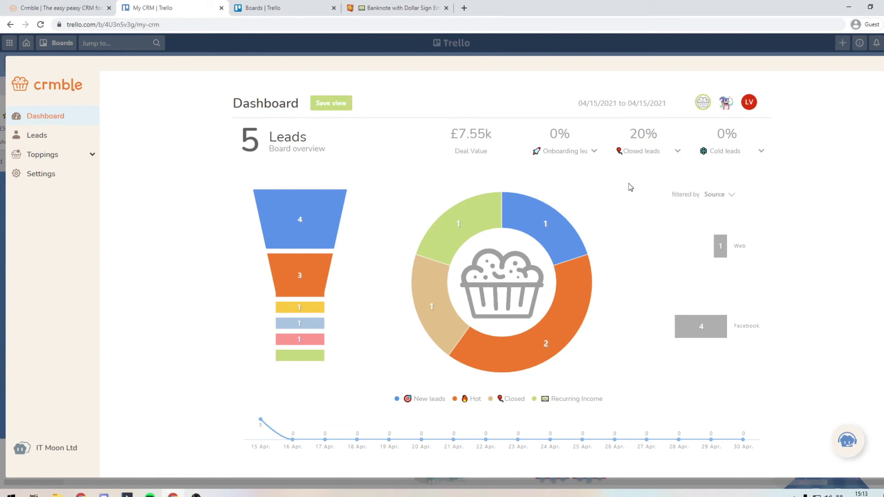
{"action": "left_click", "coordinate": [466, 215]}
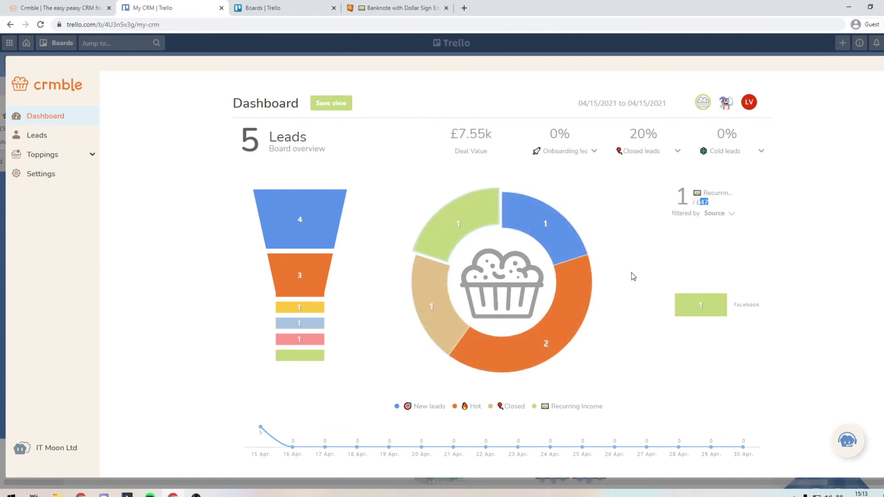
{"action": "mouse_move", "coordinate": [421, 232]}
{"action": "left_click", "coordinate": [592, 111]}
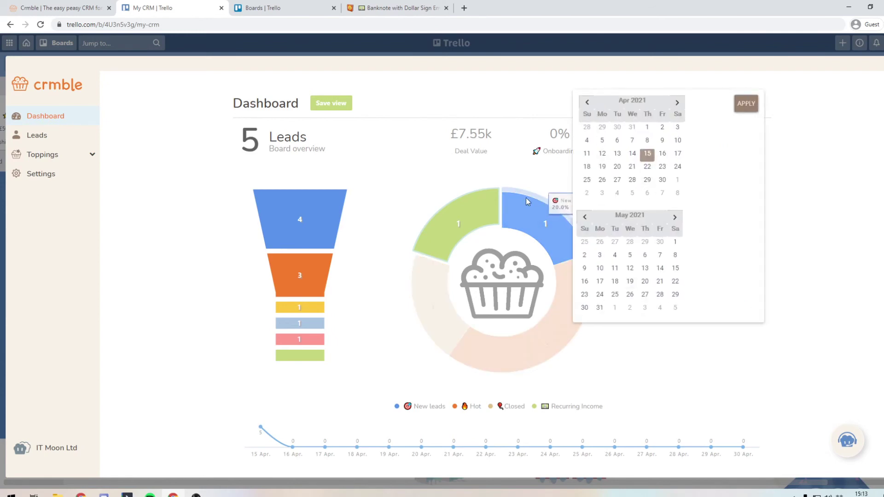
{"action": "left_click", "coordinate": [448, 174]}
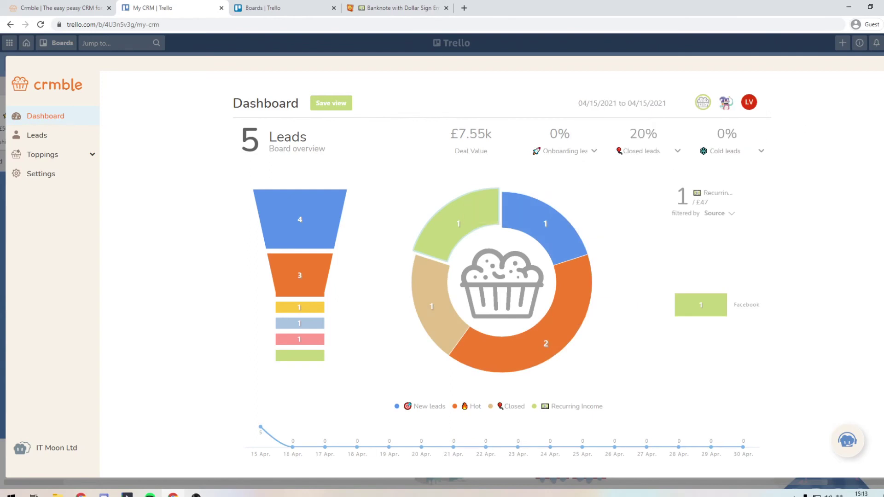
Step: Create an Old Closed Deals list and move the won deal's card into it
{"action": "key", "text": "Escape"}
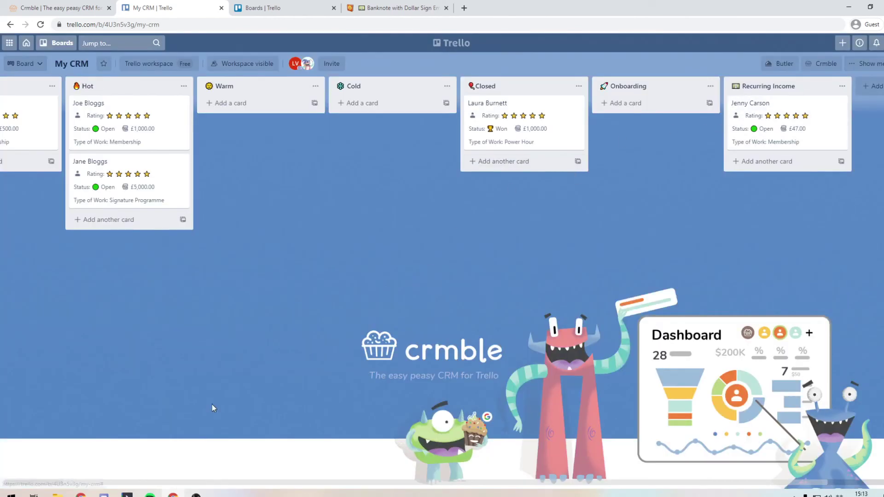
{"action": "left_click_drag", "start_coordinate": [153, 484], "coordinate": [250, 483]}
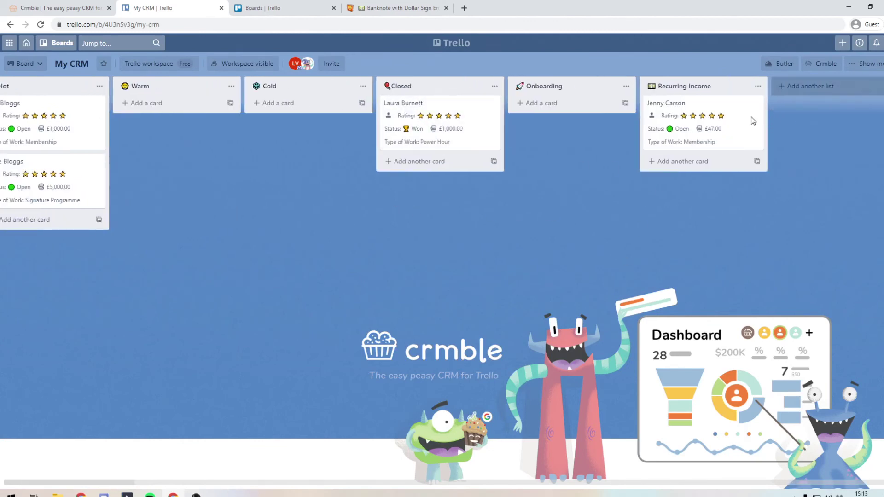
{"action": "left_click", "coordinate": [822, 92]}
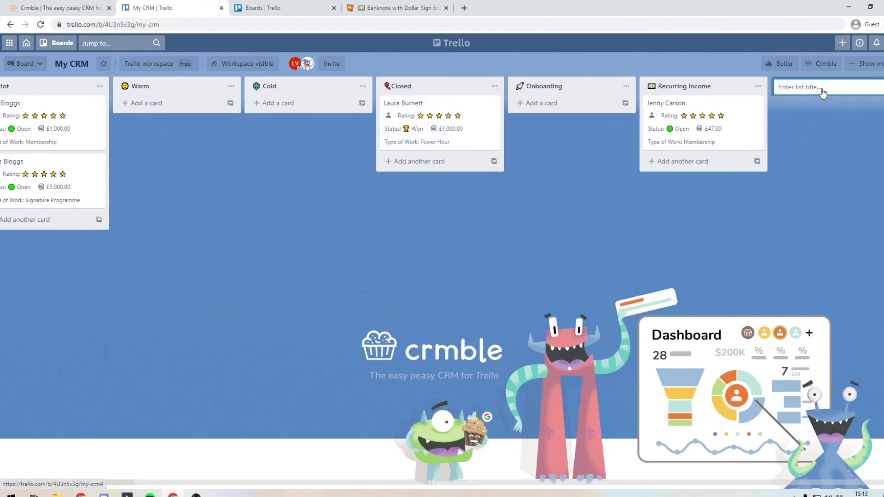
{"action": "type", "text": "Old Closed Deals"}
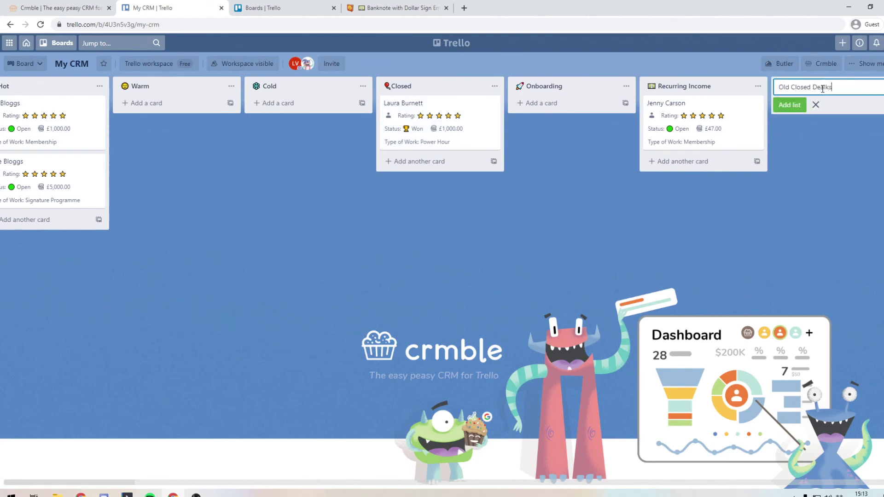
{"action": "key", "text": "Return"}
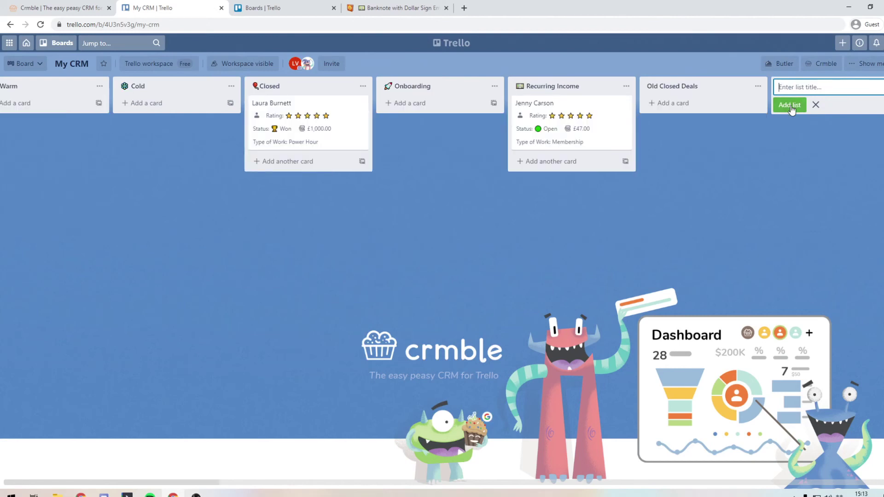
{"action": "key", "text": "Escape"}
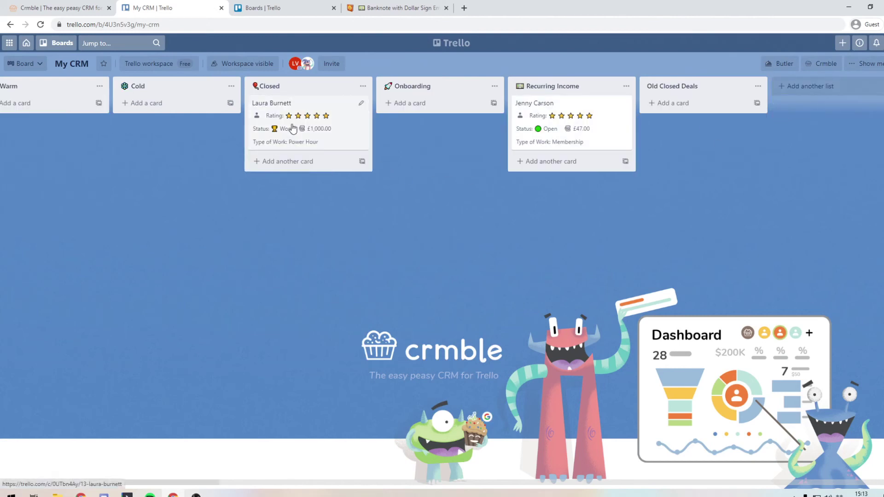
{"action": "left_click_drag", "start_coordinate": [303, 110], "coordinate": [682, 120]}
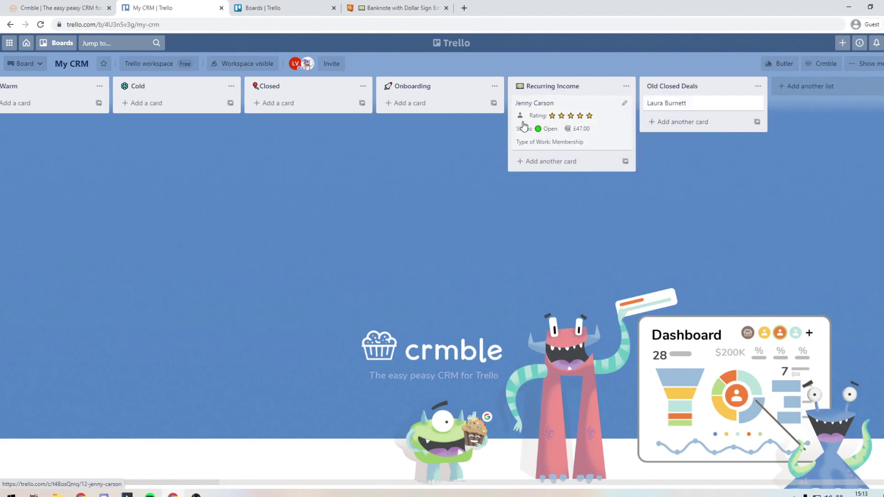
Step: Set the Recurring Income lead's status to Won
{"action": "left_click", "coordinate": [566, 112]}
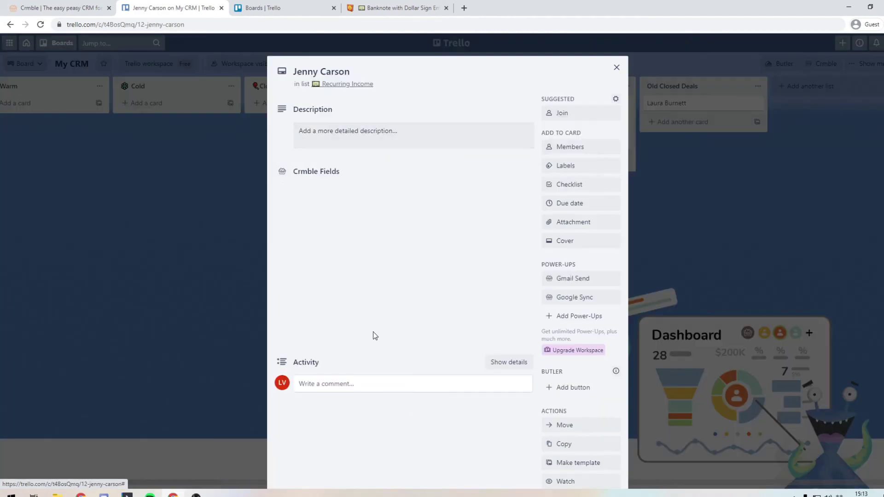
{"action": "left_click", "coordinate": [336, 317]}
{"action": "left_click", "coordinate": [330, 354]}
{"action": "left_click", "coordinate": [215, 299]}
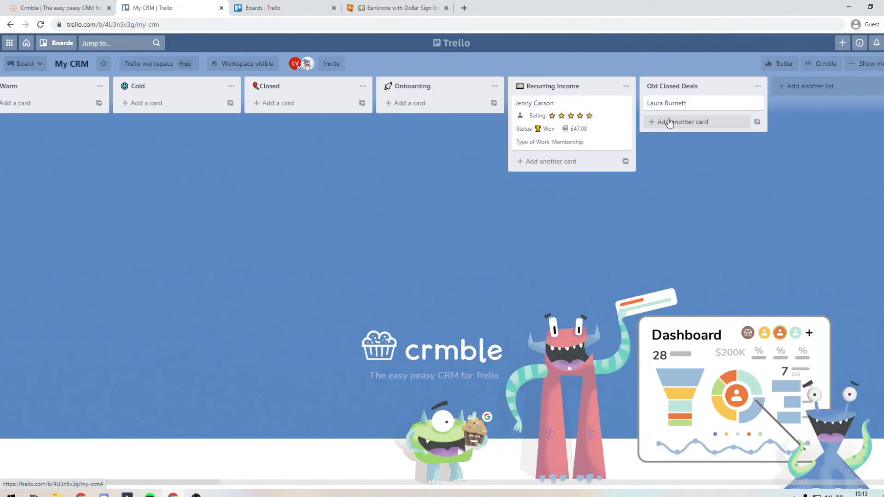
{"action": "left_click", "coordinate": [701, 105]}
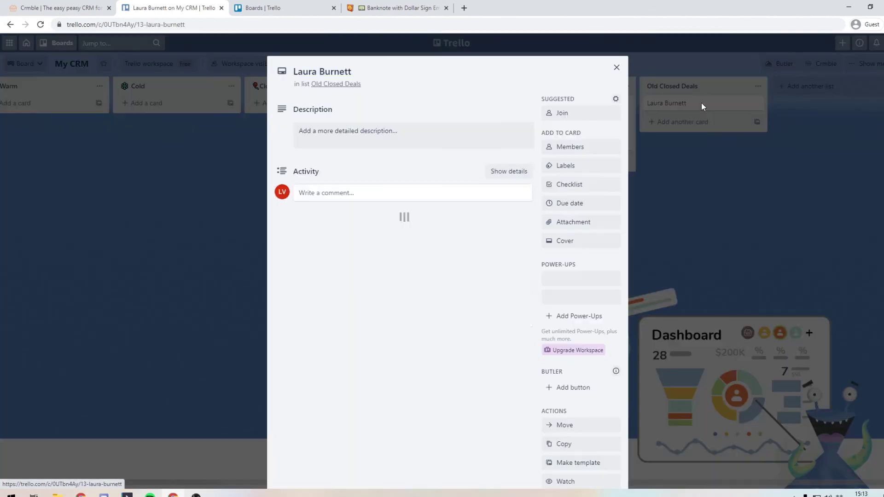
{"action": "left_click", "coordinate": [673, 171]}
{"action": "left_click_drag", "start_coordinate": [672, 103], "coordinate": [336, 138]}
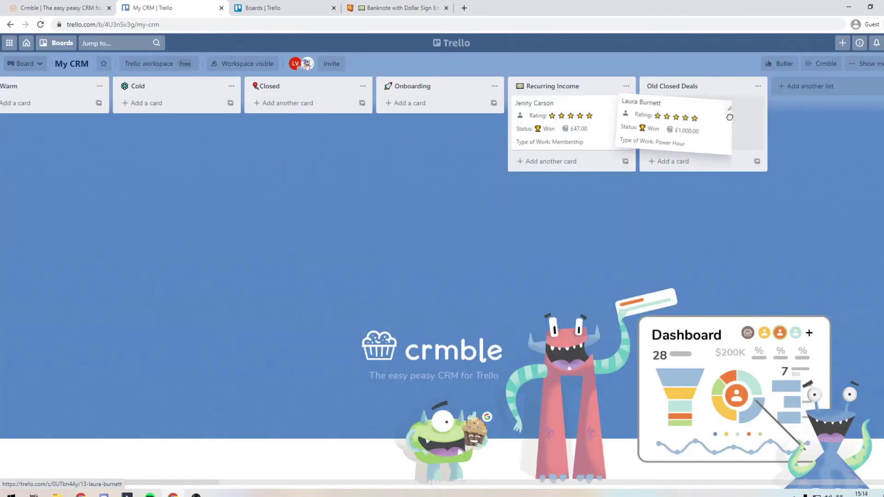
{"action": "left_click", "coordinate": [823, 65]}
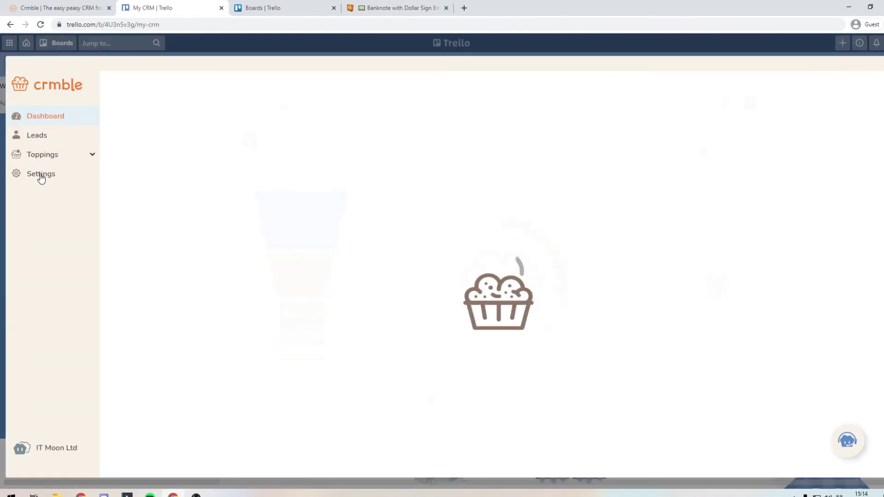
{"action": "left_click", "coordinate": [41, 176]}
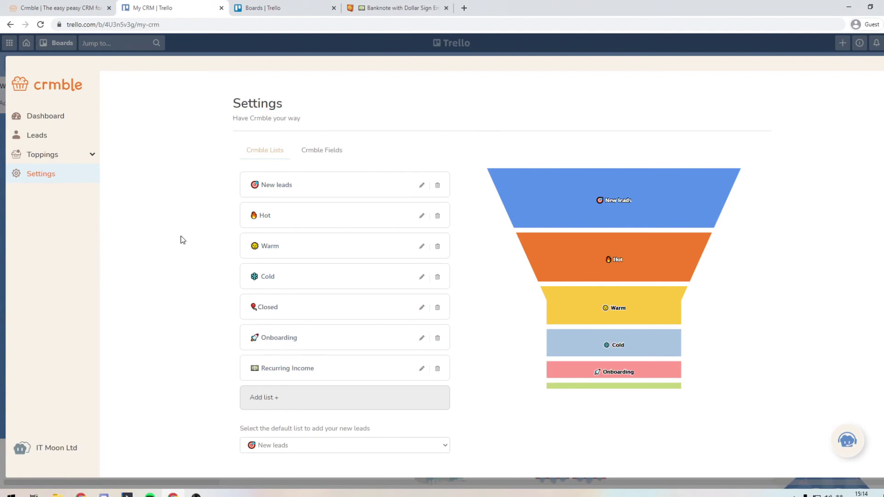
{"action": "left_click", "coordinate": [53, 118]}
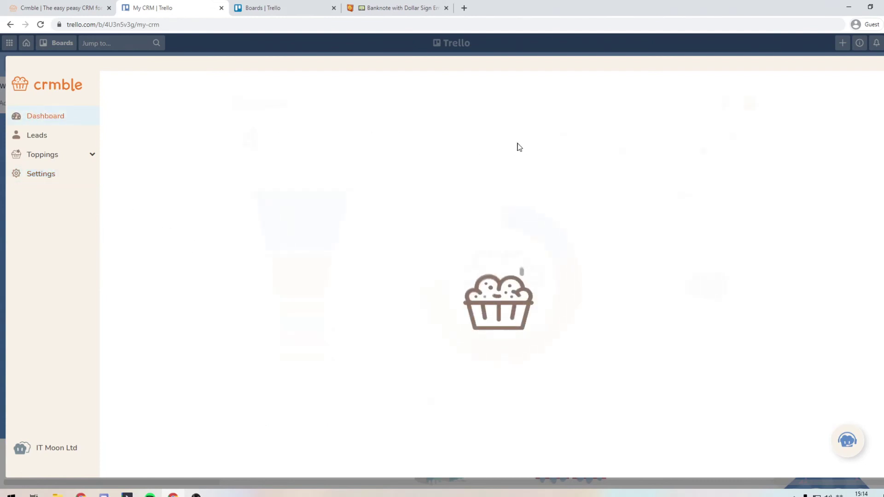
{"action": "left_click_drag", "start_coordinate": [463, 132], "coordinate": [501, 135]}
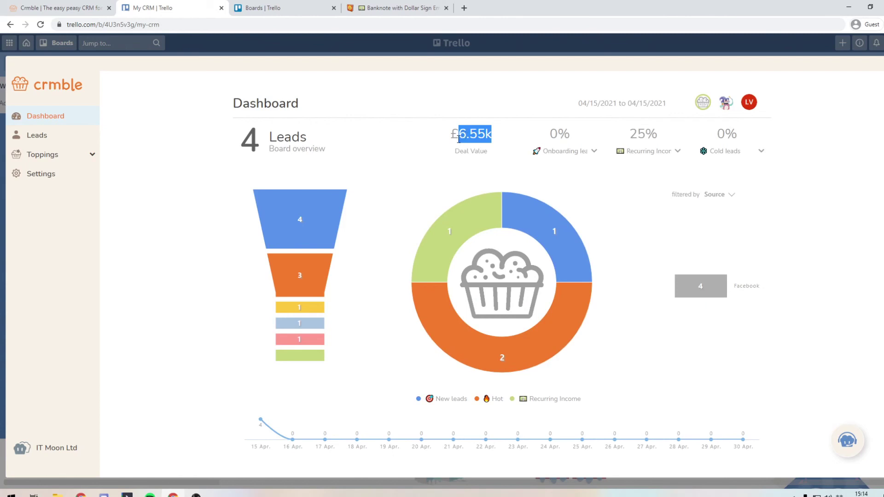
{"action": "key", "text": "Escape"}
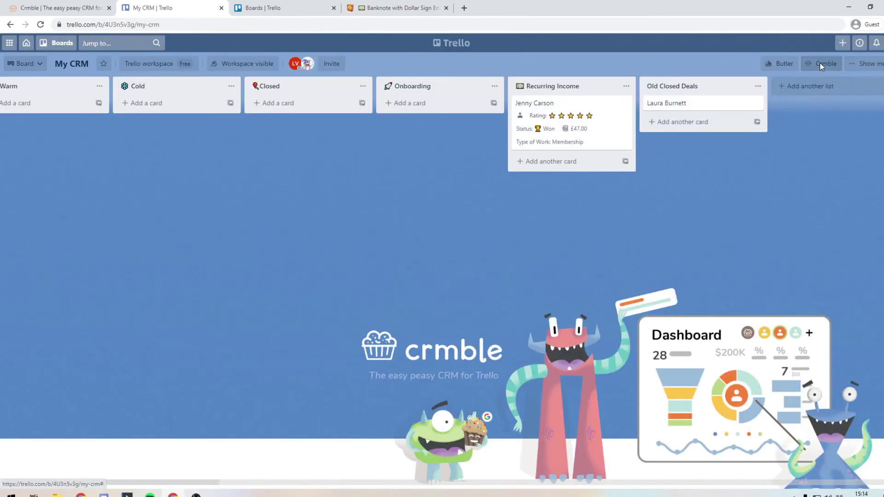
{"action": "left_click", "coordinate": [821, 64]}
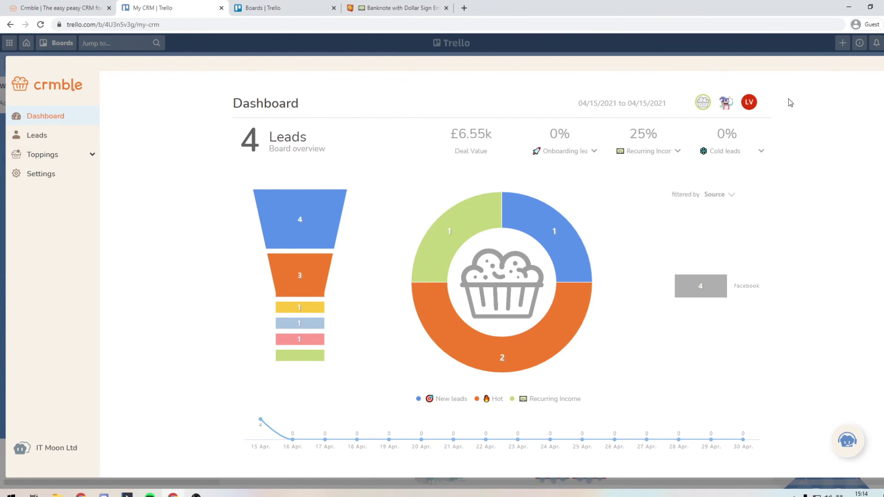
{"action": "key", "text": "Escape"}
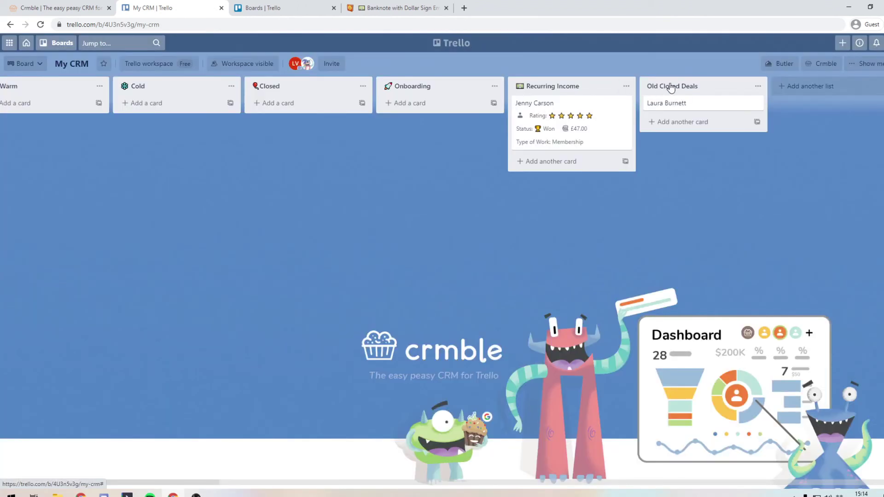
Step: Rename the Old Closed Deals list to 'January Closed Deals'
{"action": "left_click", "coordinate": [670, 84]}
{"action": "type", "text": "January Close"}
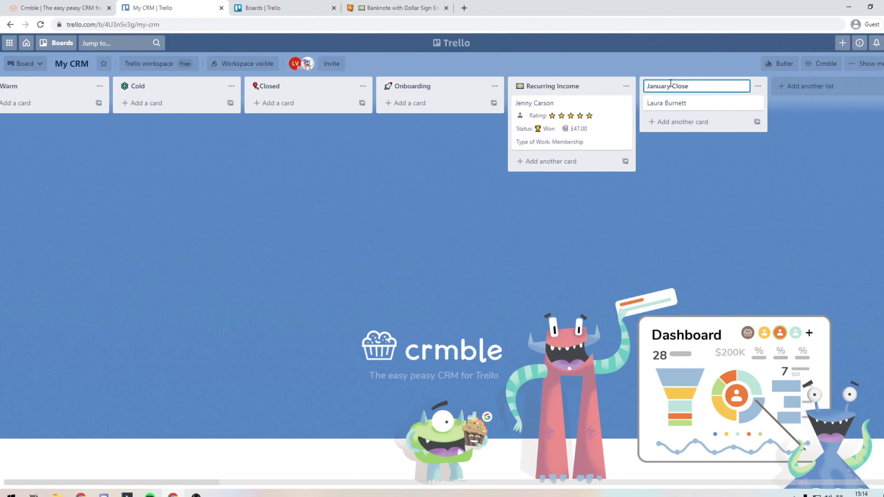
{"action": "type", "text": "d Deals"}
{"action": "left_click", "coordinate": [685, 164]}
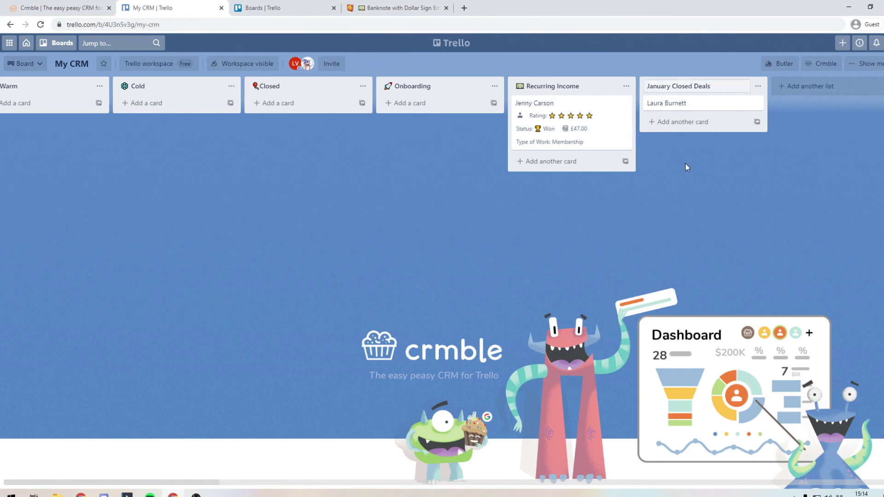
Step: Add January Closed Deals to Crmble's lists in settings and return to the dashboard
{"action": "left_click", "coordinate": [822, 65]}
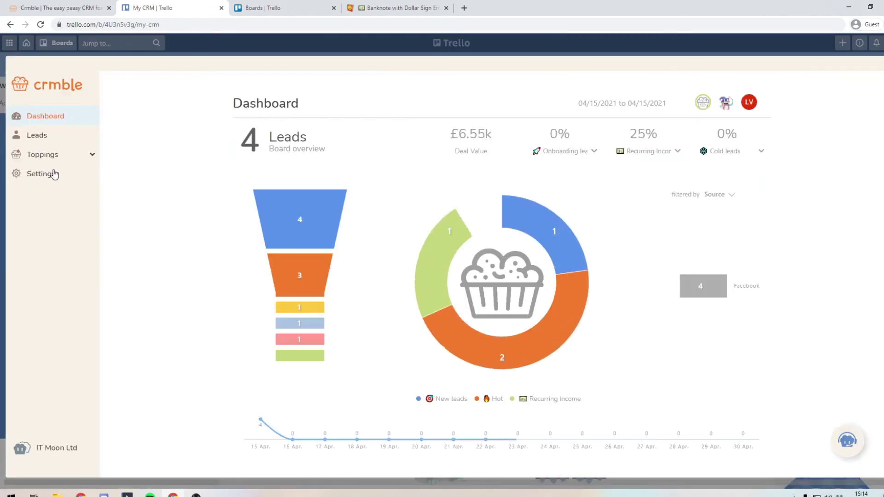
{"action": "left_click", "coordinate": [54, 174]}
{"action": "left_click", "coordinate": [298, 398]}
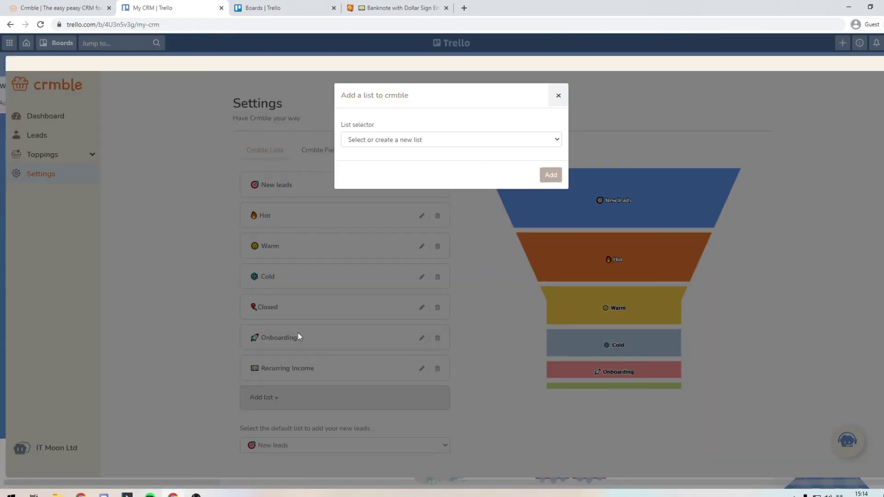
{"action": "left_click", "coordinate": [370, 139]}
{"action": "left_click", "coordinate": [373, 163]}
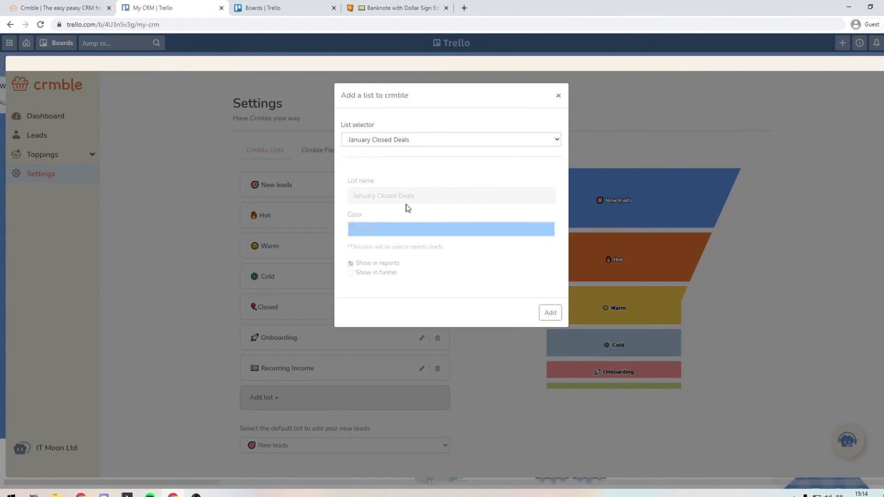
{"action": "left_click", "coordinate": [550, 313]}
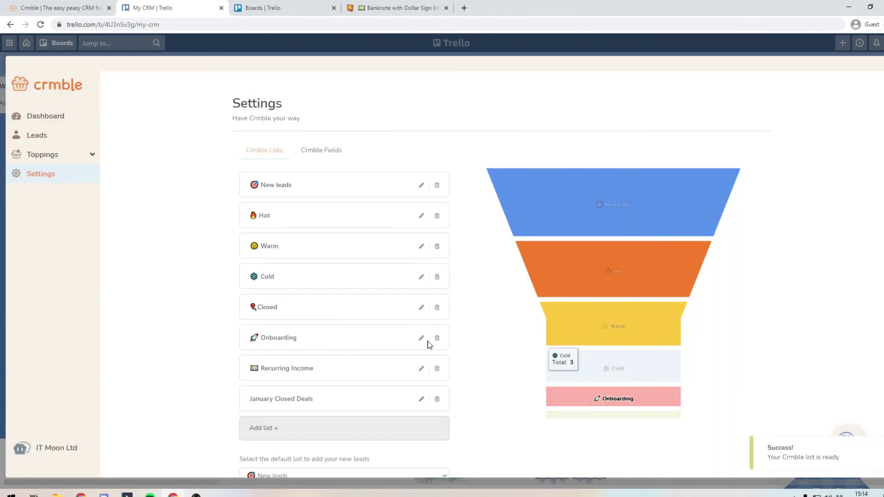
{"action": "left_click", "coordinate": [55, 117]}
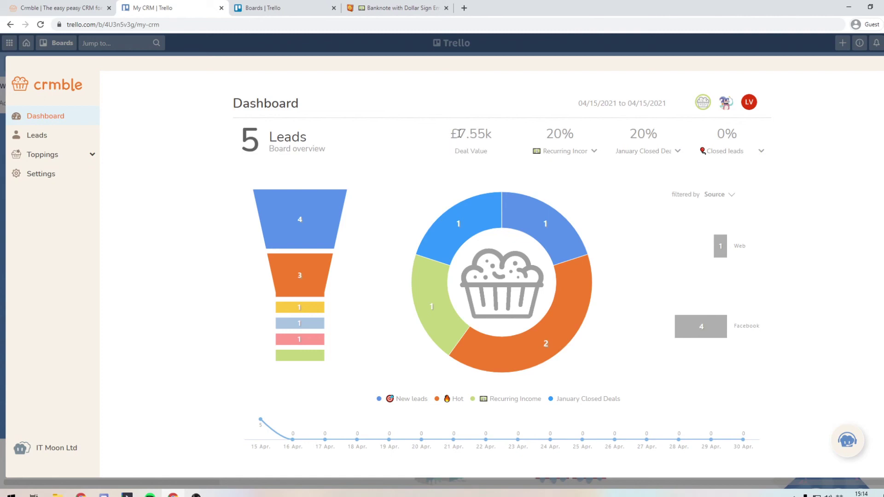
Step: Show January Closed Deals in the first percentage metric and filter the source breakdown to it
{"action": "left_click_drag", "start_coordinate": [459, 133], "coordinate": [466, 133]}
{"action": "left_click", "coordinate": [560, 153]}
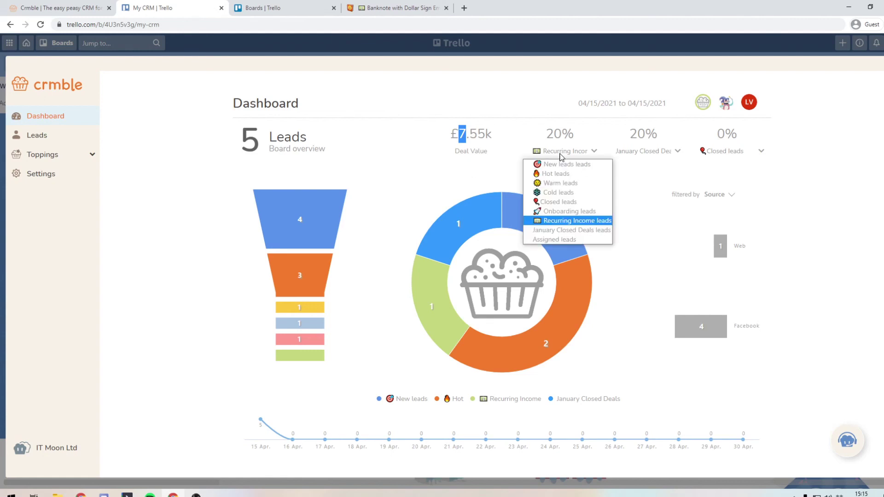
{"action": "left_click", "coordinate": [561, 234]}
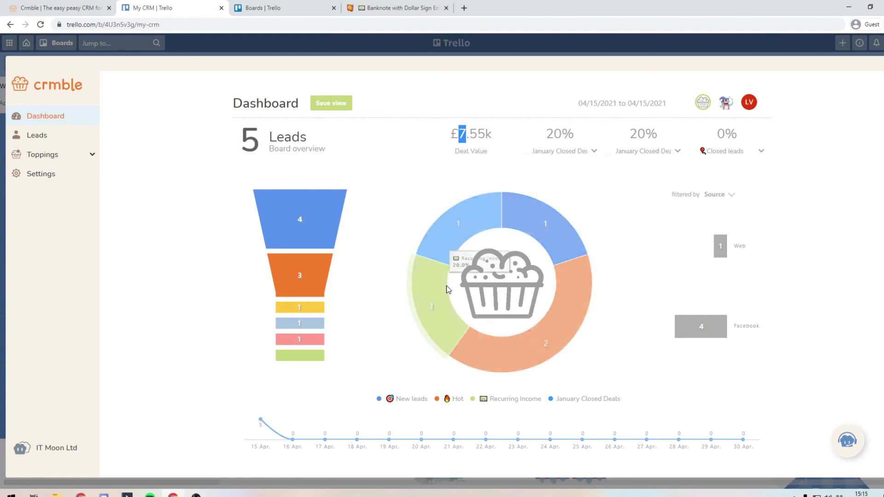
{"action": "left_click", "coordinate": [480, 223]}
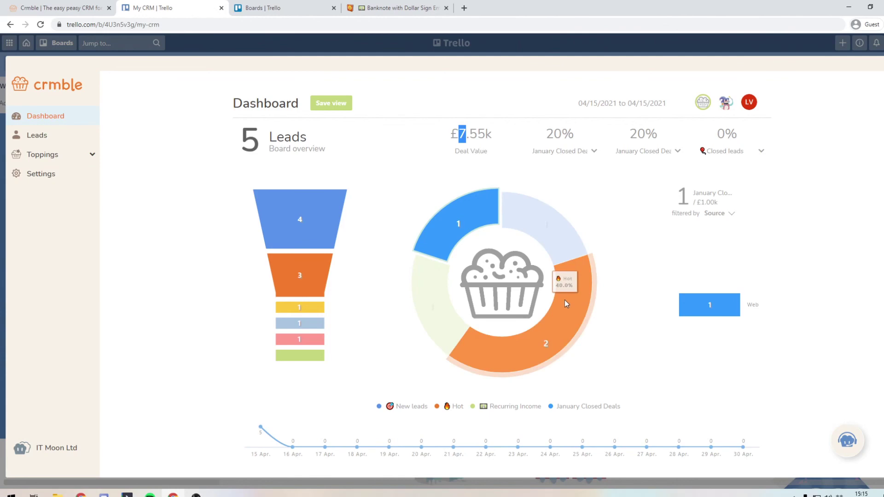
{"action": "key", "text": "Escape"}
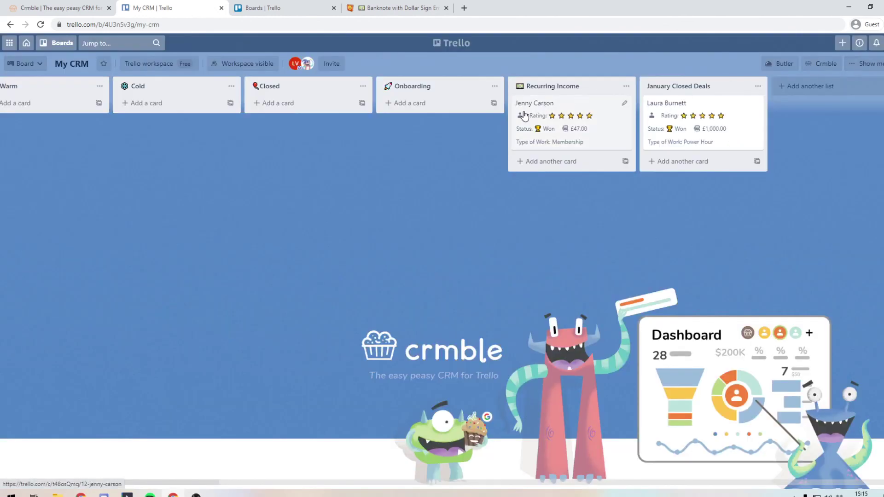
{"action": "left_click_drag", "start_coordinate": [549, 116], "coordinate": [531, 119]}
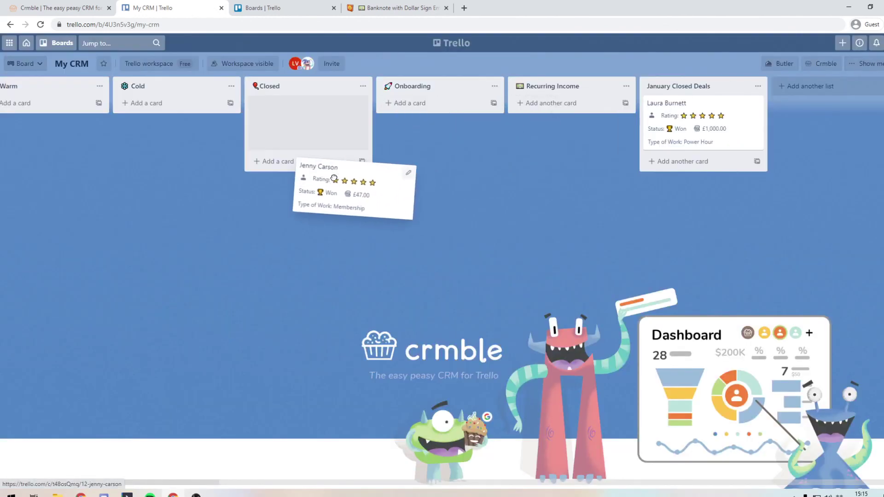
{"action": "left_click_drag", "start_coordinate": [333, 178], "coordinate": [313, 136]}
{"action": "left_click", "coordinate": [840, 64]}
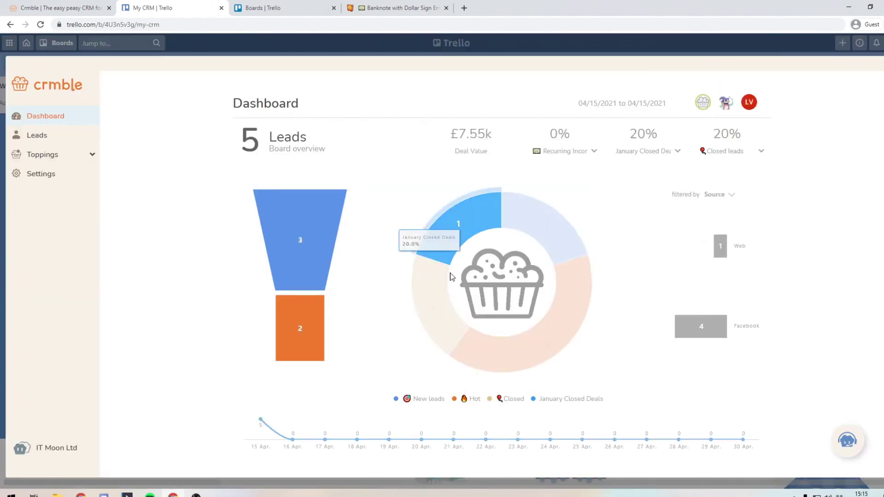
{"action": "left_click", "coordinate": [437, 305]}
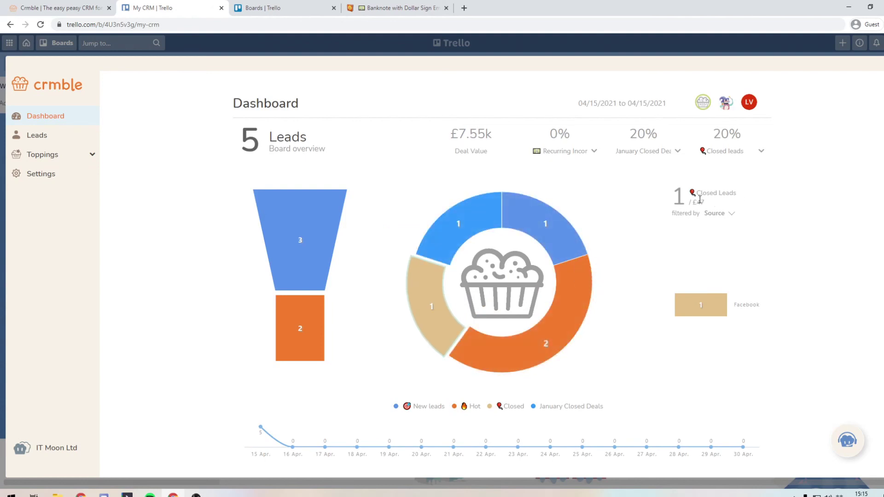
{"action": "left_click_drag", "start_coordinate": [499, 137], "coordinate": [448, 143]}
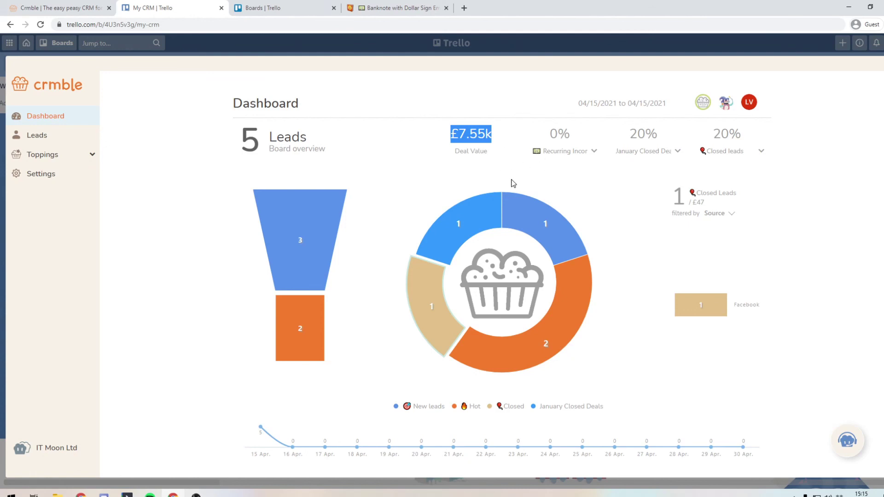
{"action": "left_click", "coordinate": [491, 153]}
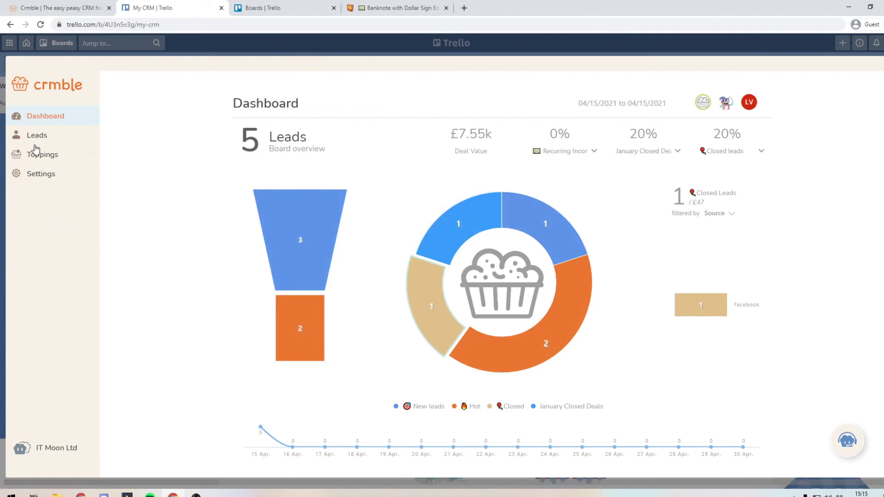
Step: Review the Crmble leads table, its CSV/Excel export options and Toppings, then close Crmble
{"action": "left_click", "coordinate": [59, 138]}
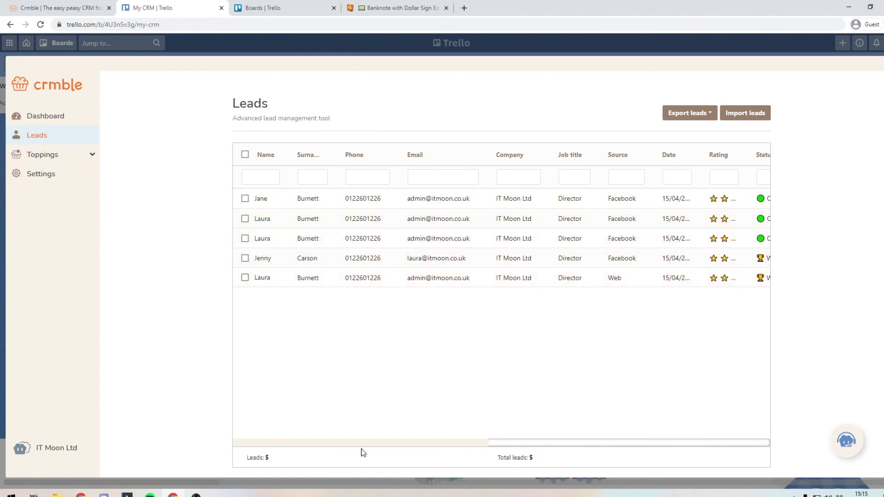
{"action": "left_click", "coordinate": [697, 122]}
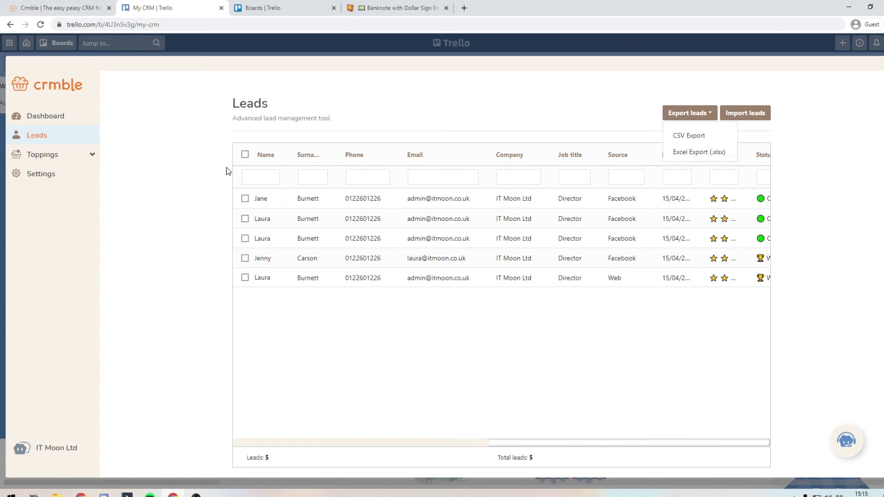
{"action": "left_click", "coordinate": [54, 156]}
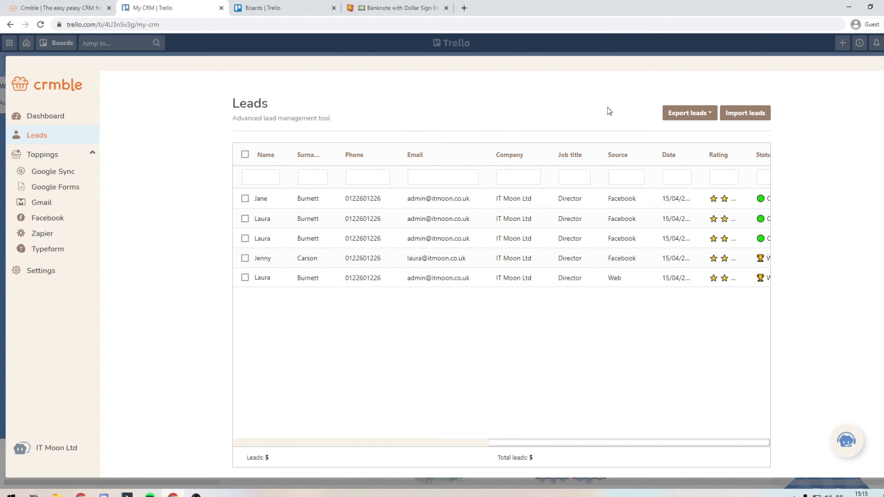
{"action": "key", "text": "Escape"}
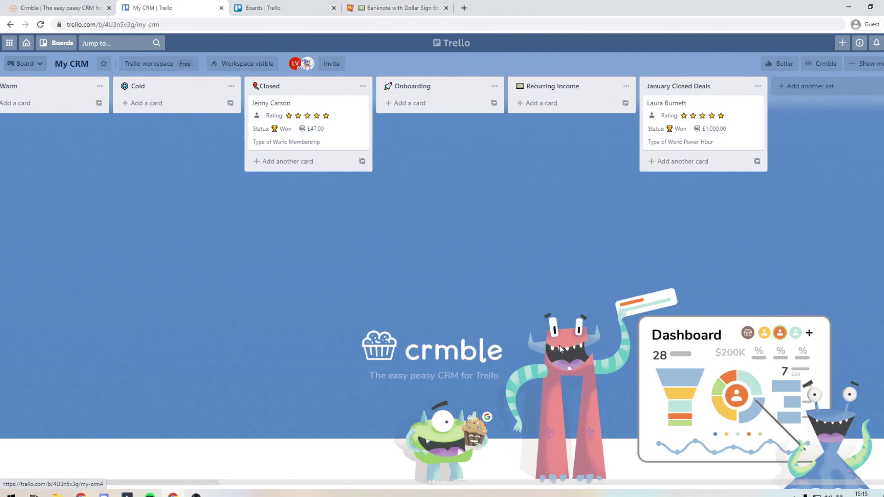